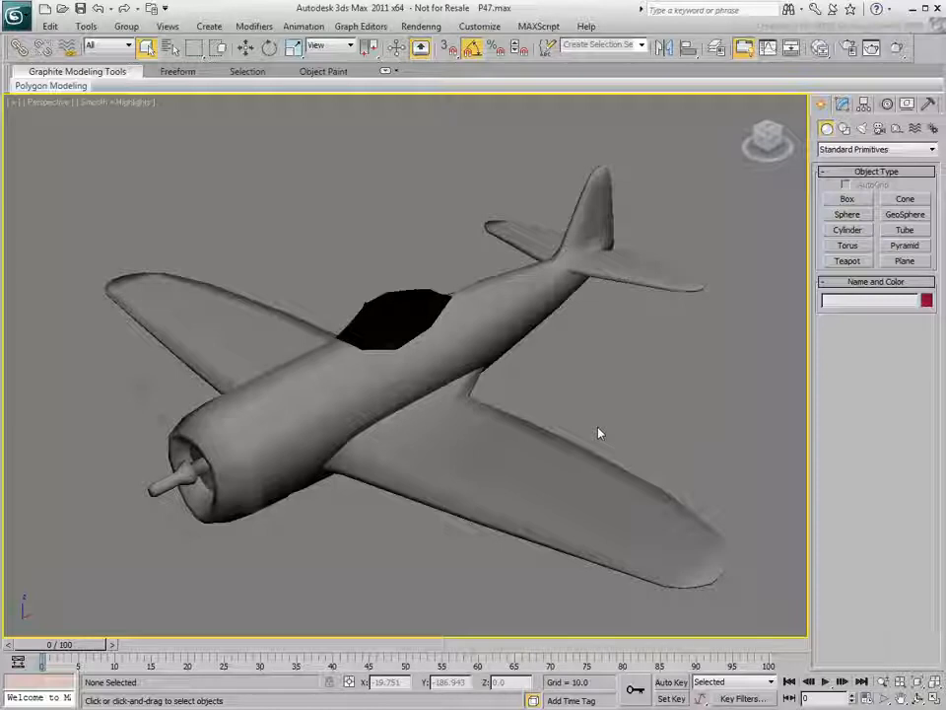
Add an Unwrap UVW modifier to the P47 aircraft and open its UVs for editing.
left_click(537, 449)
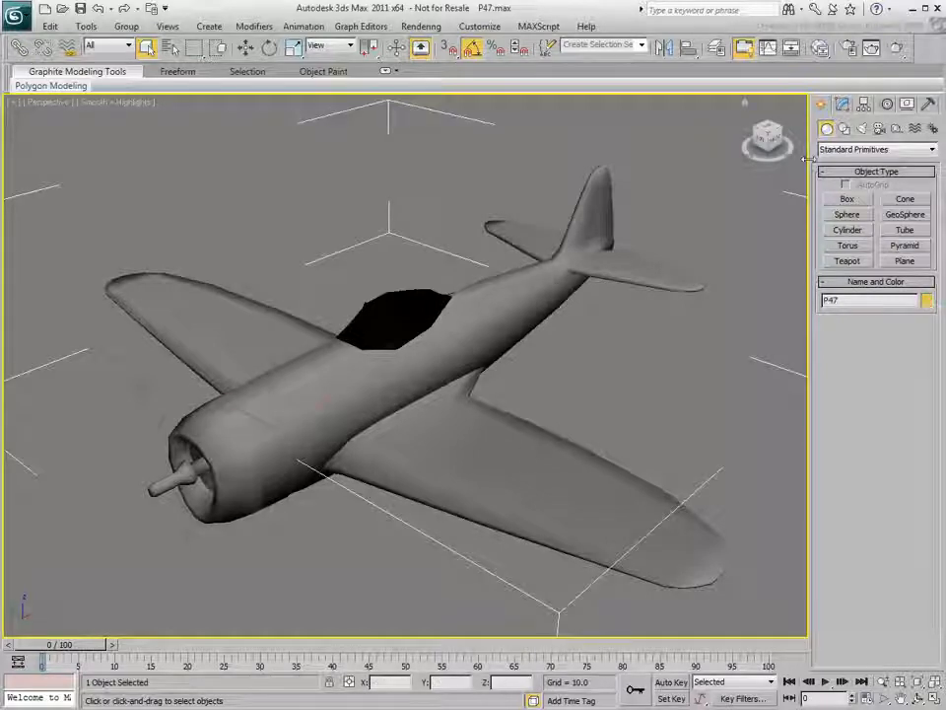
left_click(843, 103)
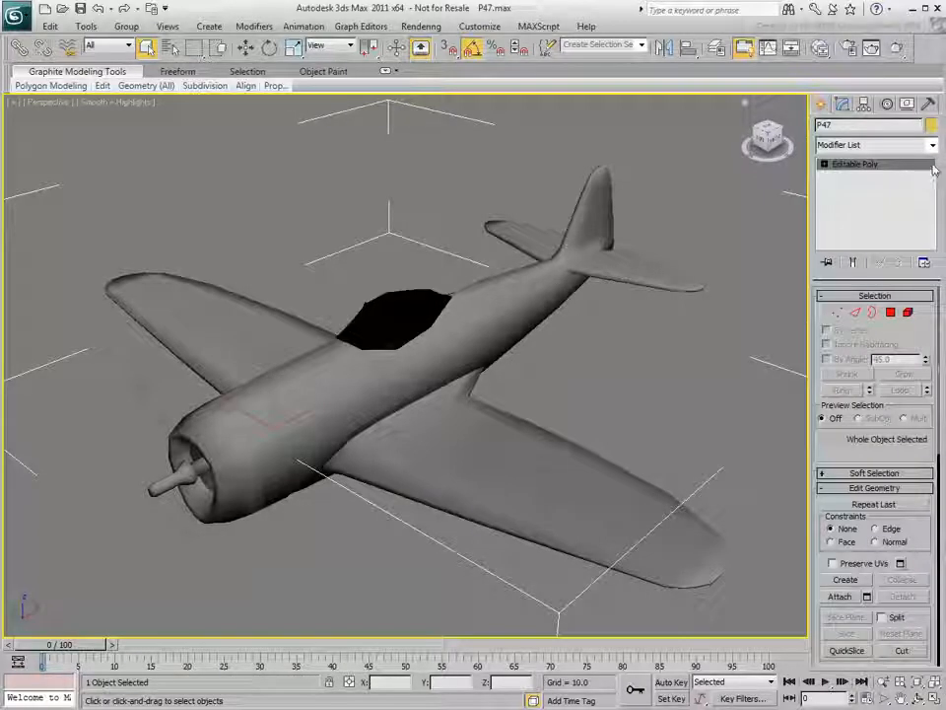
left_click(932, 145)
scroll(875, 592, "down", 15)
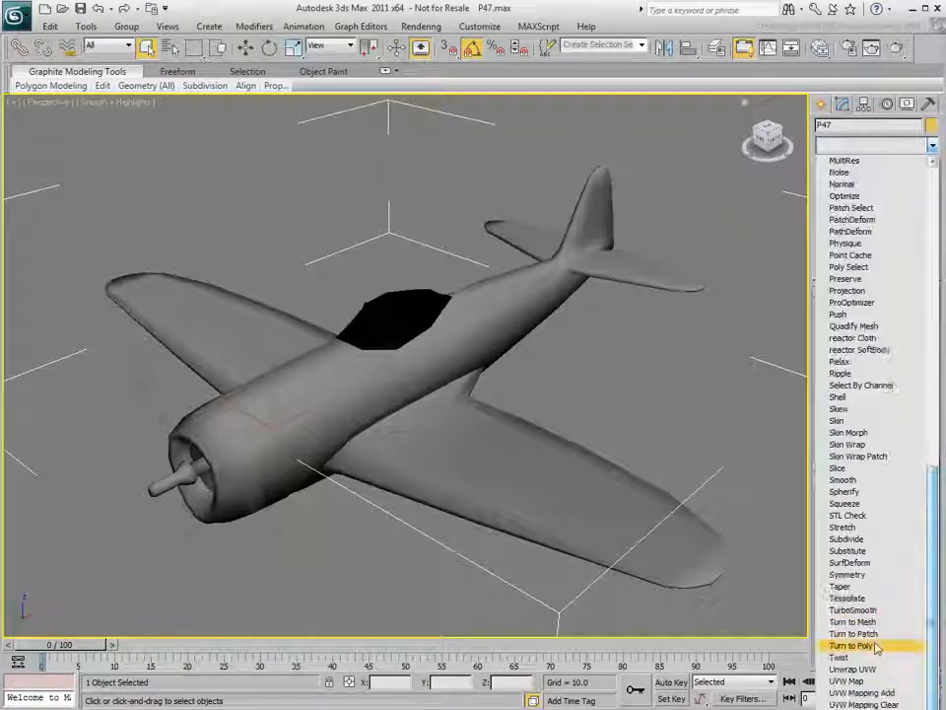
left_click(853, 668)
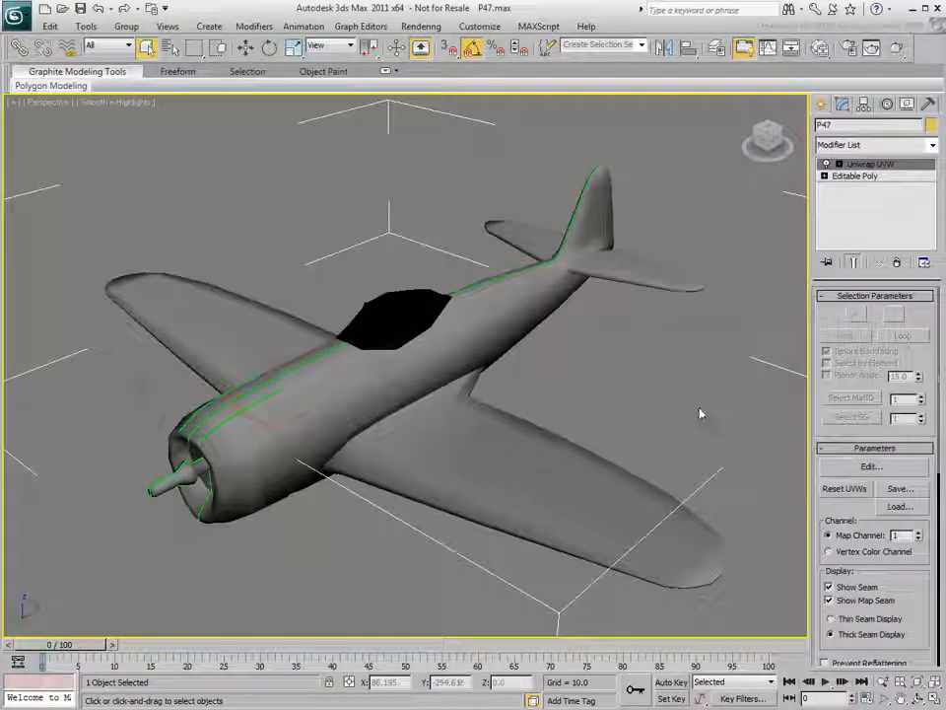
left_click(869, 466)
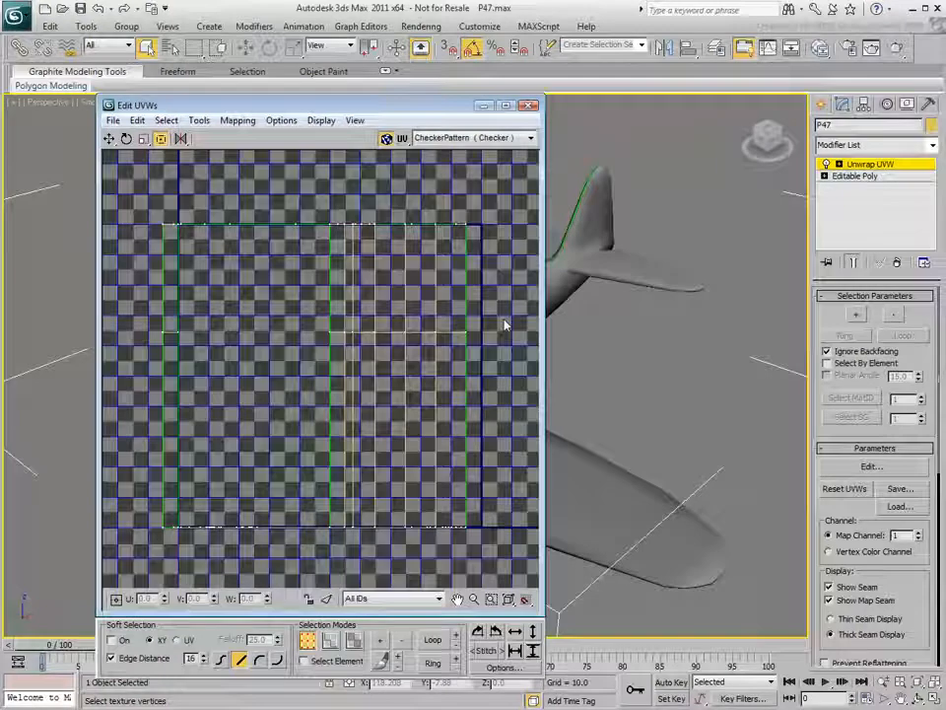
Flatten-map all faces of the aircraft at a 45 face angle threshold and 0.02 spacing, with Rotate Clusters and Fill Holes off.
left_click(354, 639)
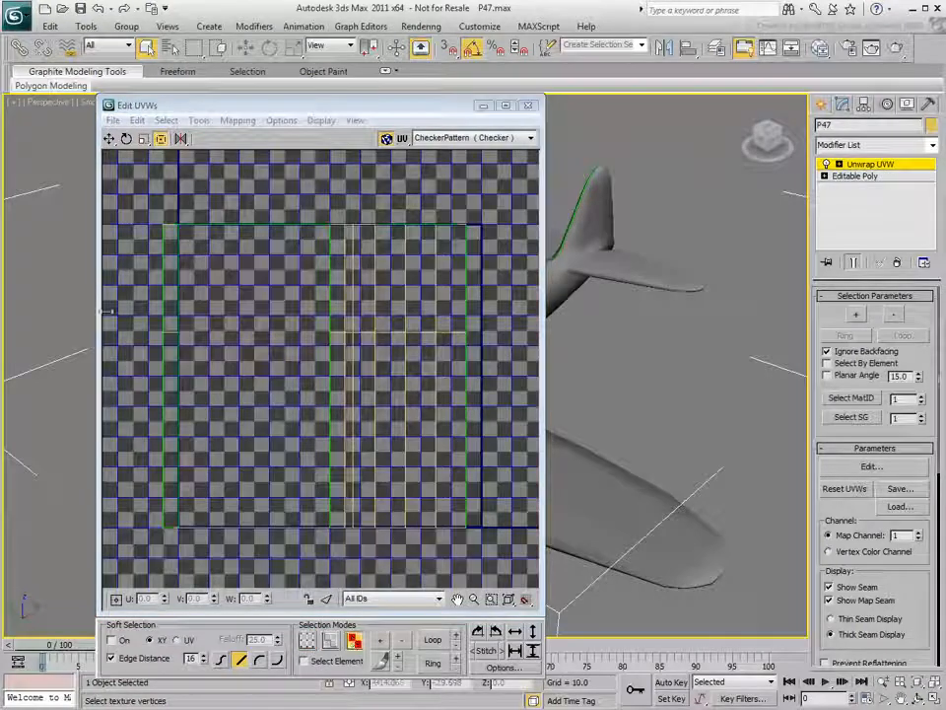
left_click_drag(119, 200, 508, 558)
left_click(240, 121)
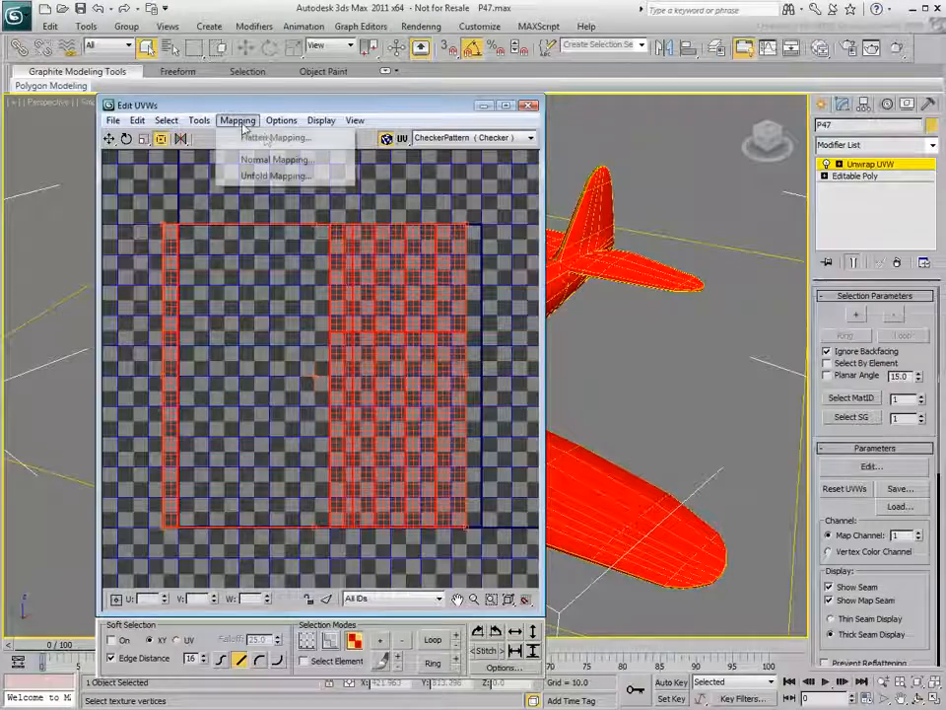
left_click(272, 140)
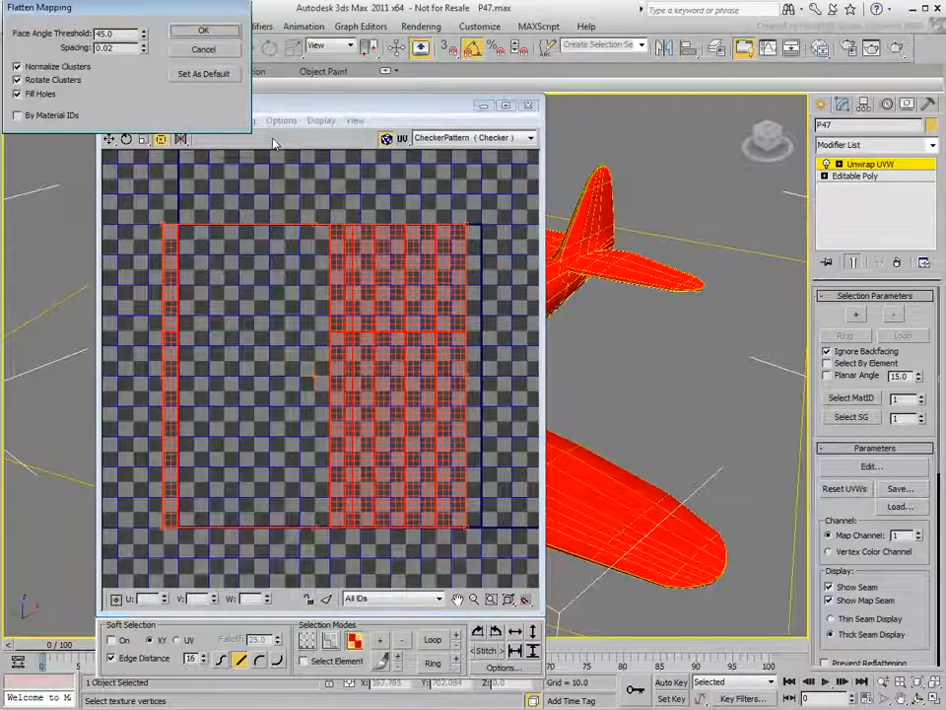
left_click(39, 79)
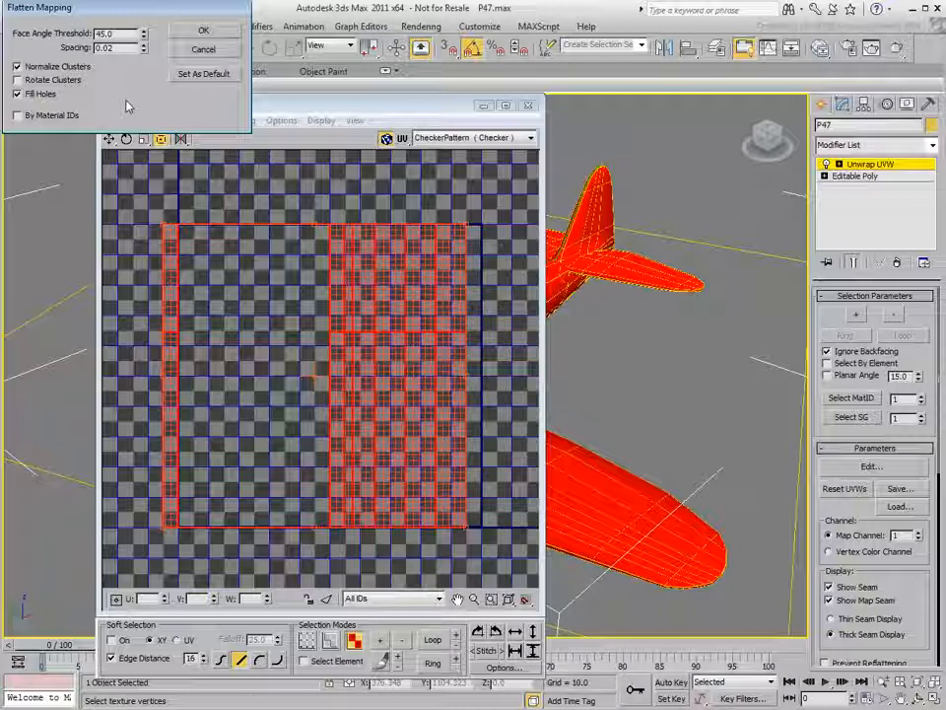
left_click(41, 95)
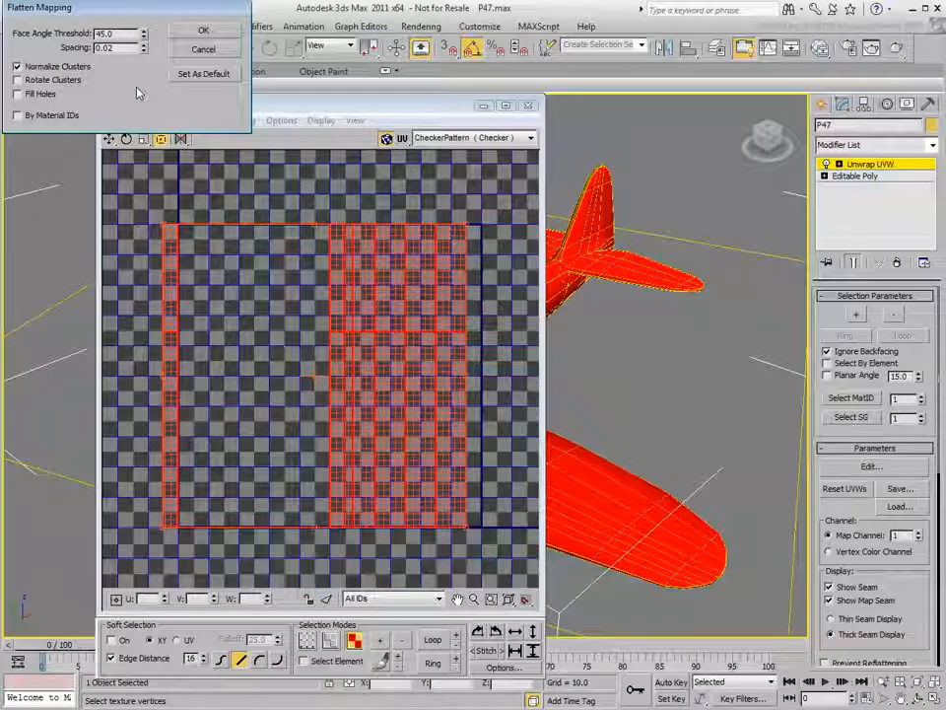
left_click(203, 30)
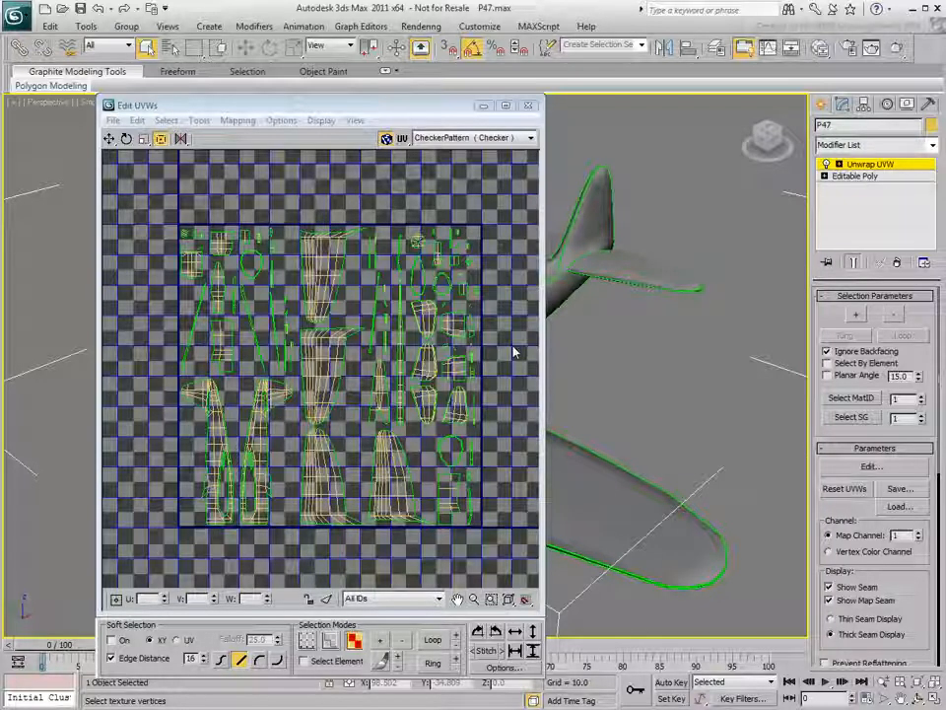
Close the UV editor, collapse the aircraft to an Editable Poly and deselect it.
left_click(529, 106)
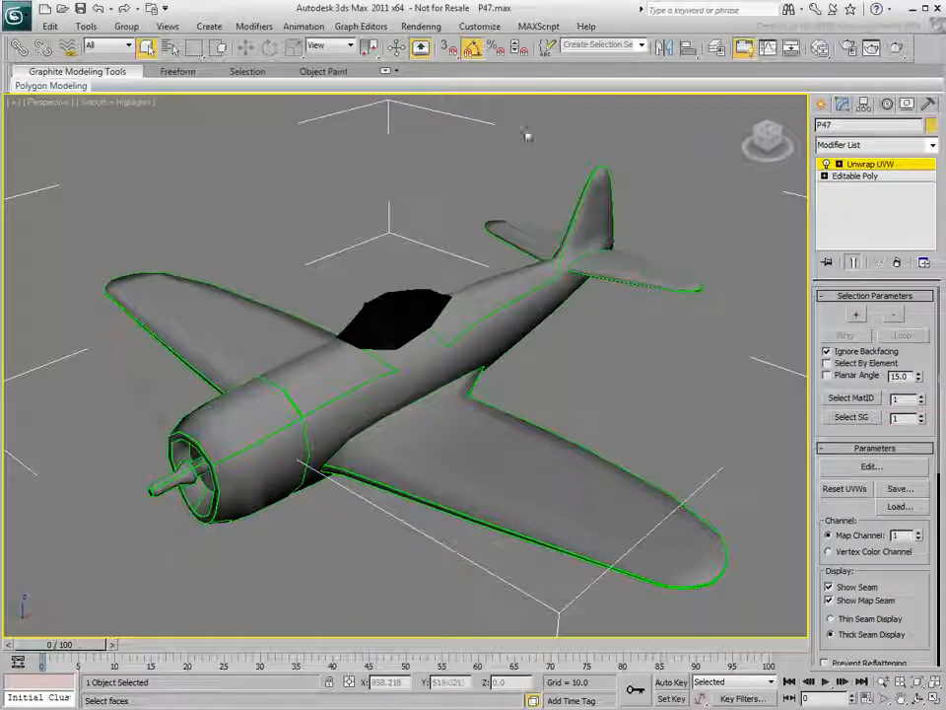
right_click(494, 438)
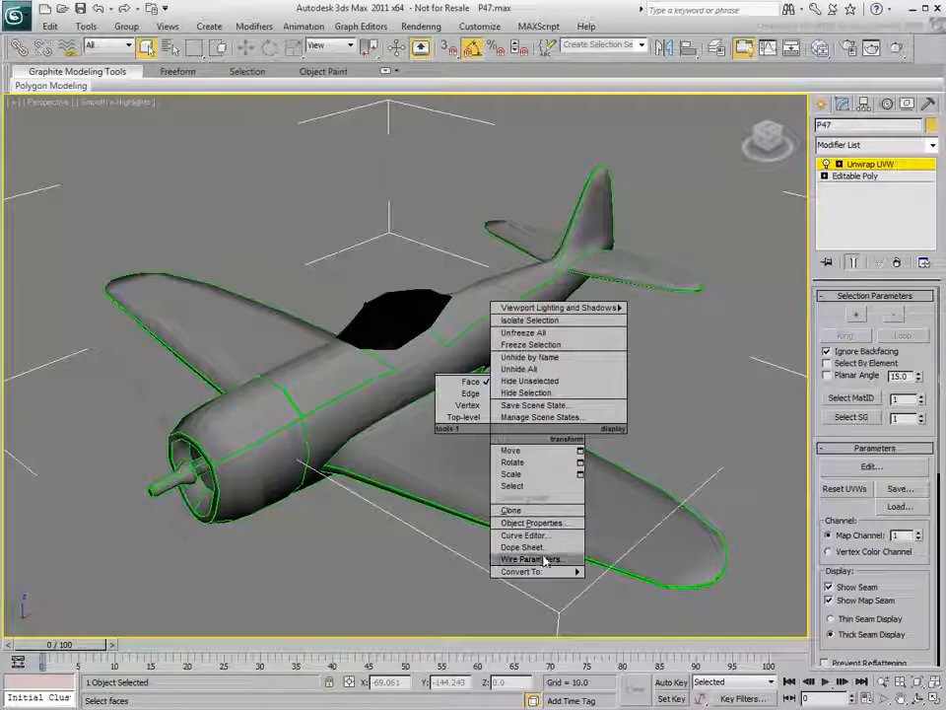
mouse_move(532, 571)
left_click(653, 585)
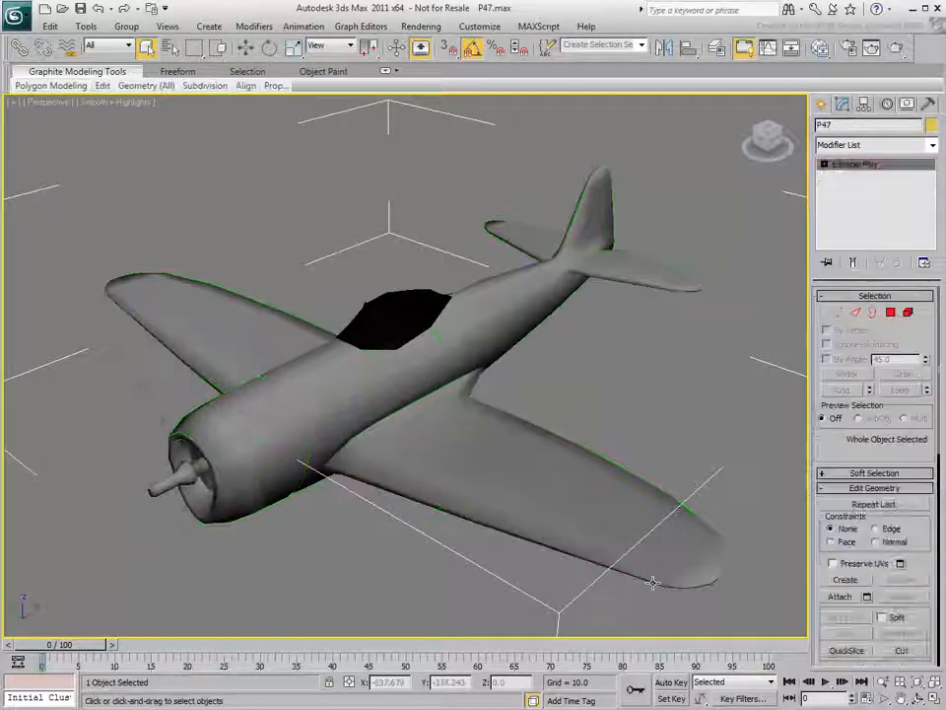
left_click(635, 387)
Open Viewport Canvas and start the Paint brush on the selected aircraft's Diffuse Color map.
scroll(635, 389, "down", 4)
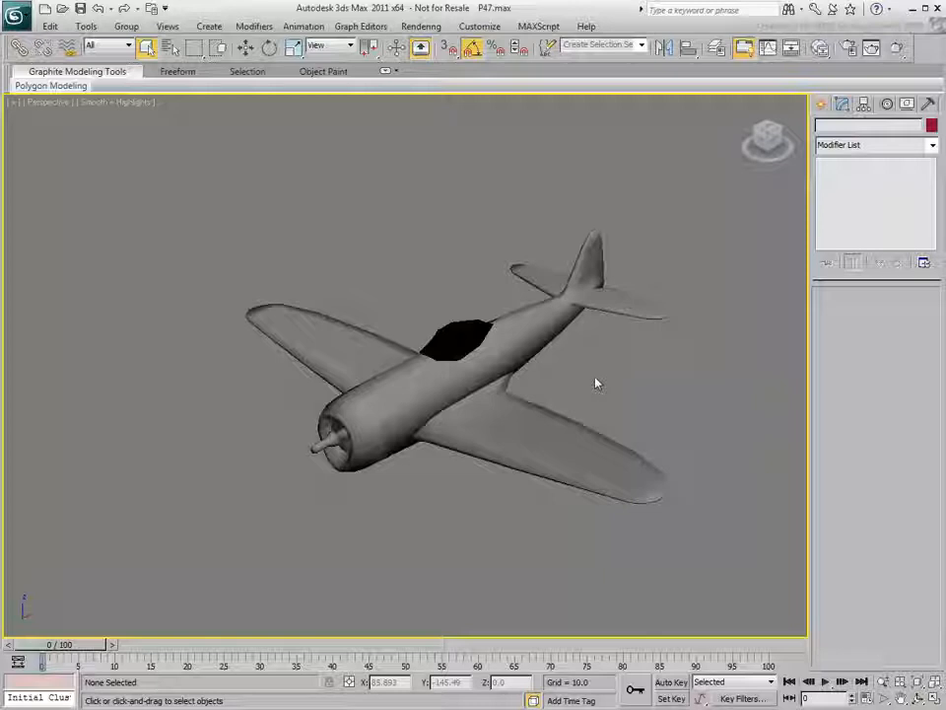
left_click(86, 25)
left_click(143, 386)
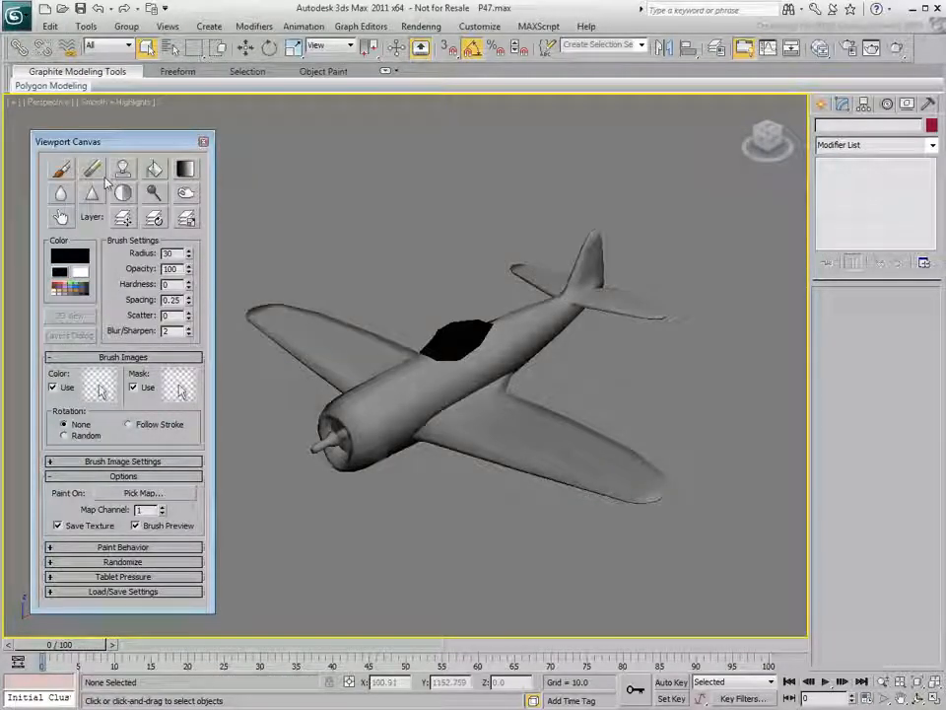
left_click(62, 173)
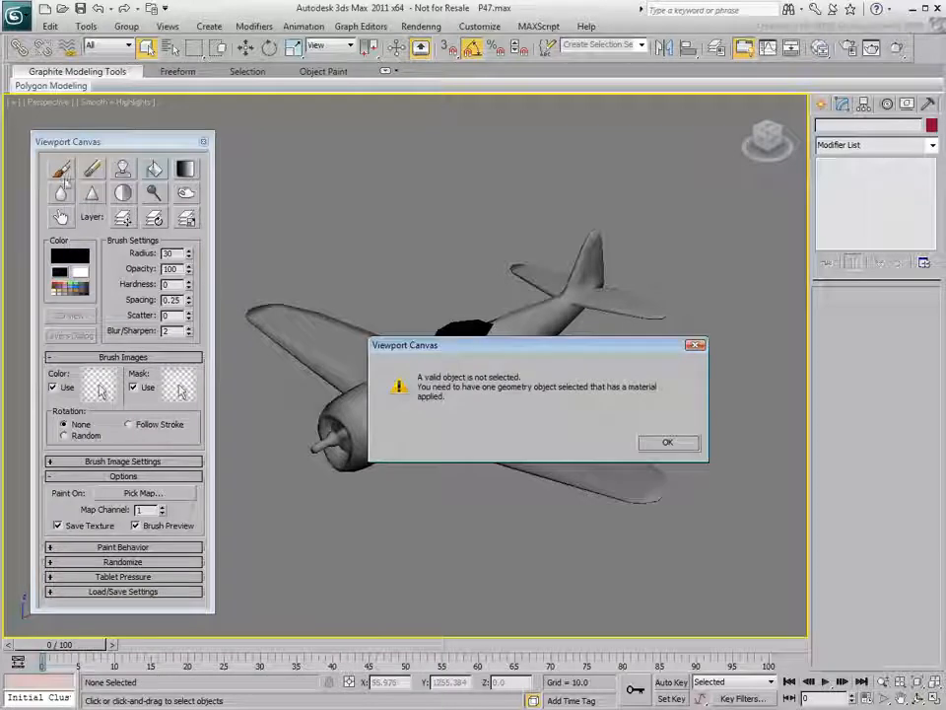
left_click(668, 444)
left_click(497, 424)
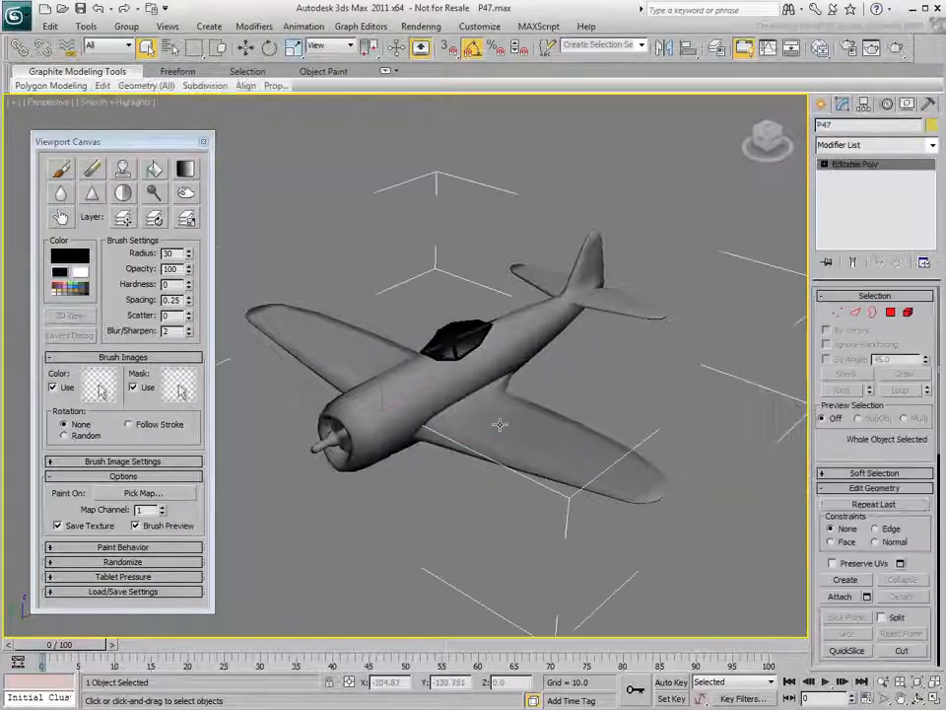
left_click(61, 171)
left_click(108, 198)
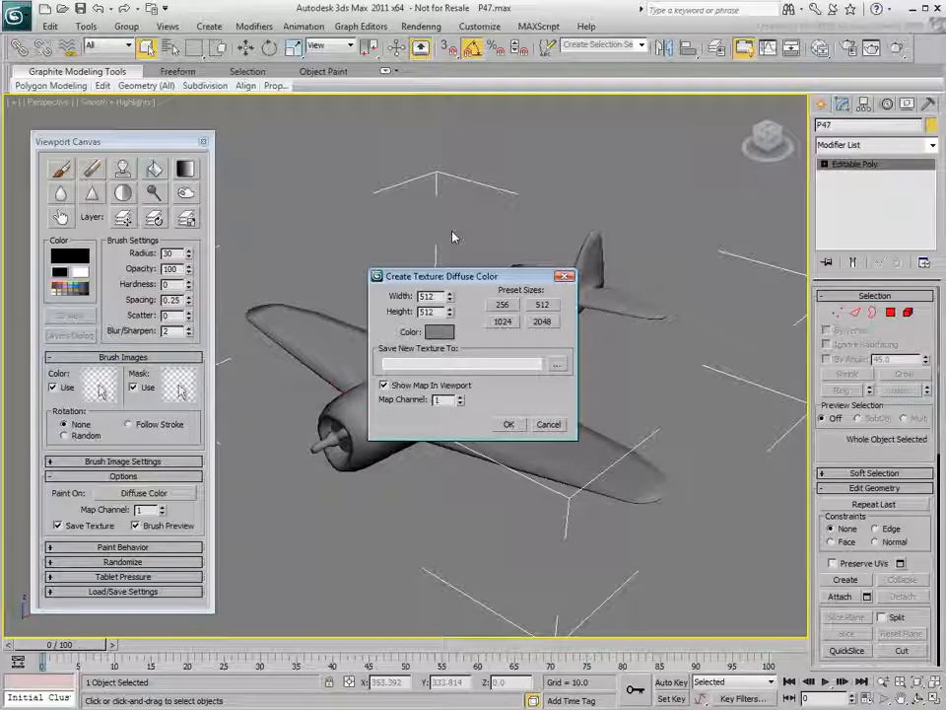
Set the new diffuse texture to 1024 x 1024 with a pale grey-green colour (163, 178, 163).
left_click(503, 323)
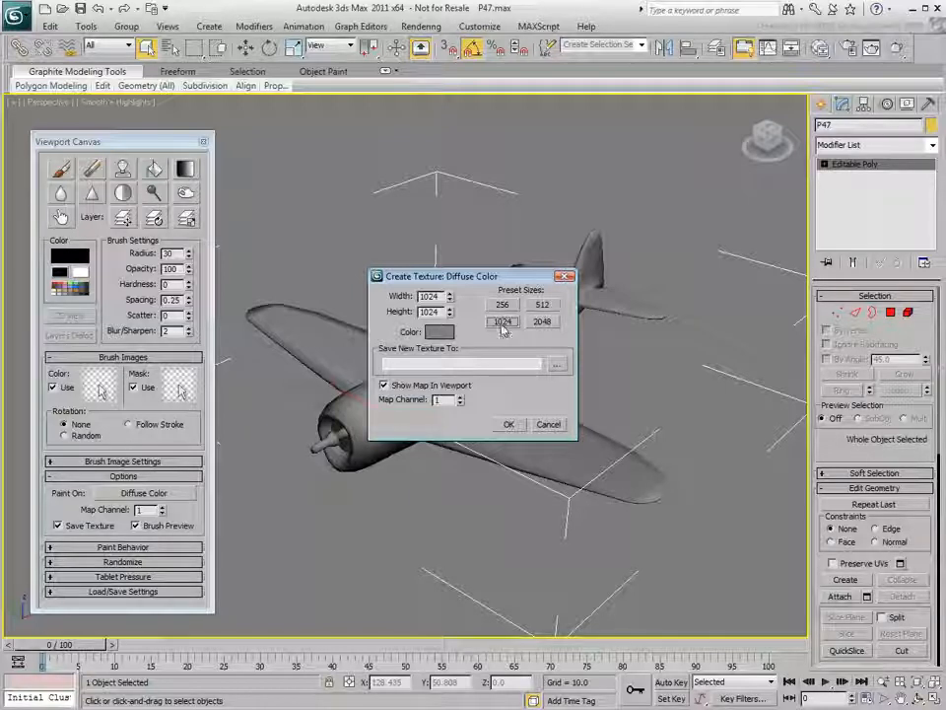
left_click(438, 331)
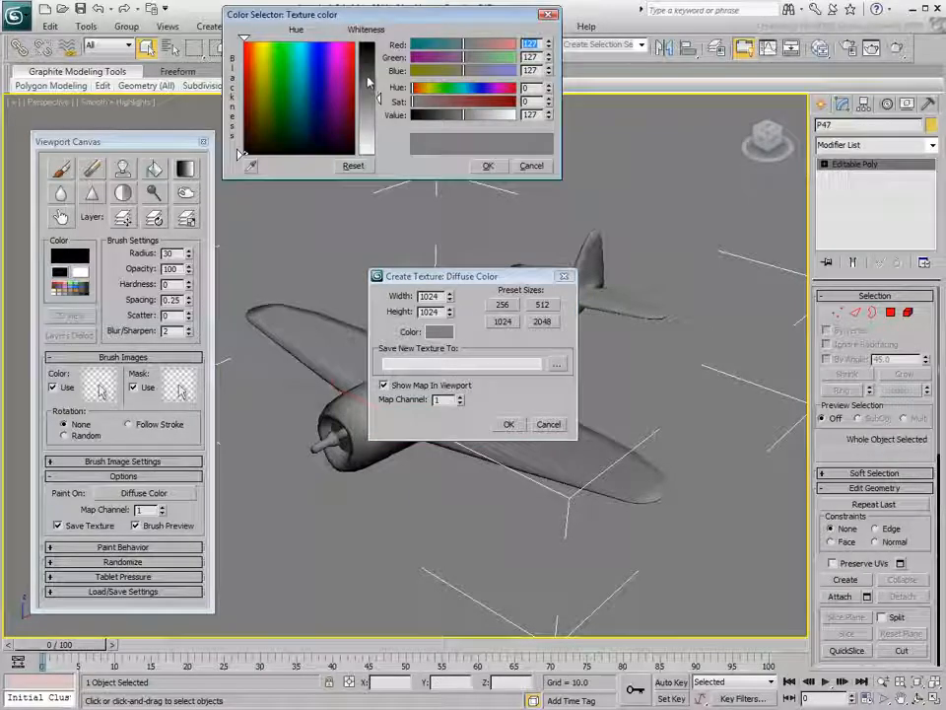
left_click_drag(276, 59, 280, 137)
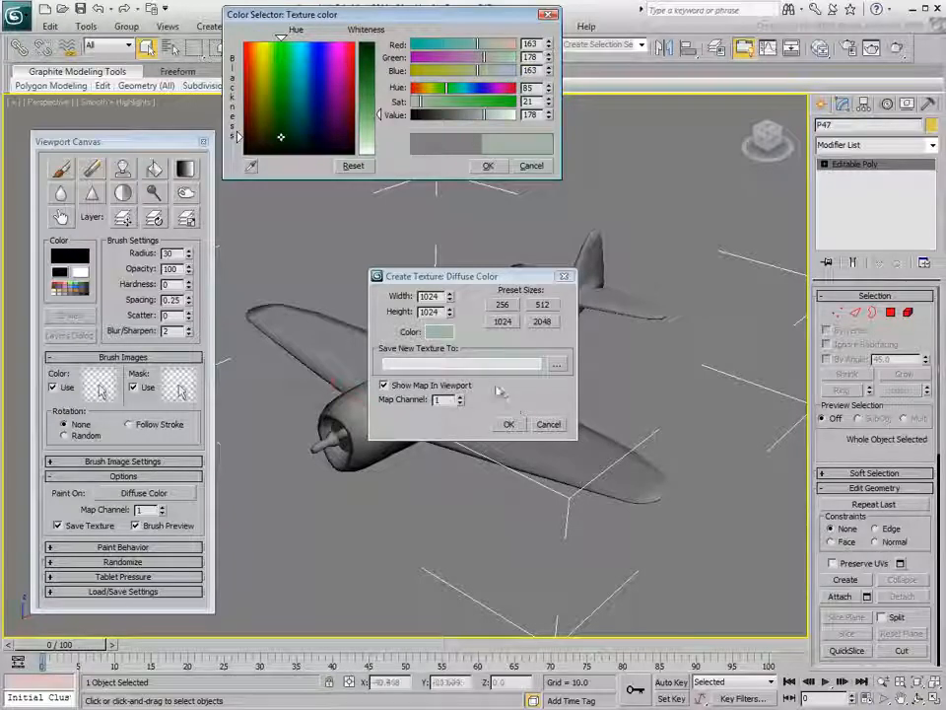
Save the new texture as P47.tif in 8-bit colour without compression and create it on the aircraft.
left_click(556, 364)
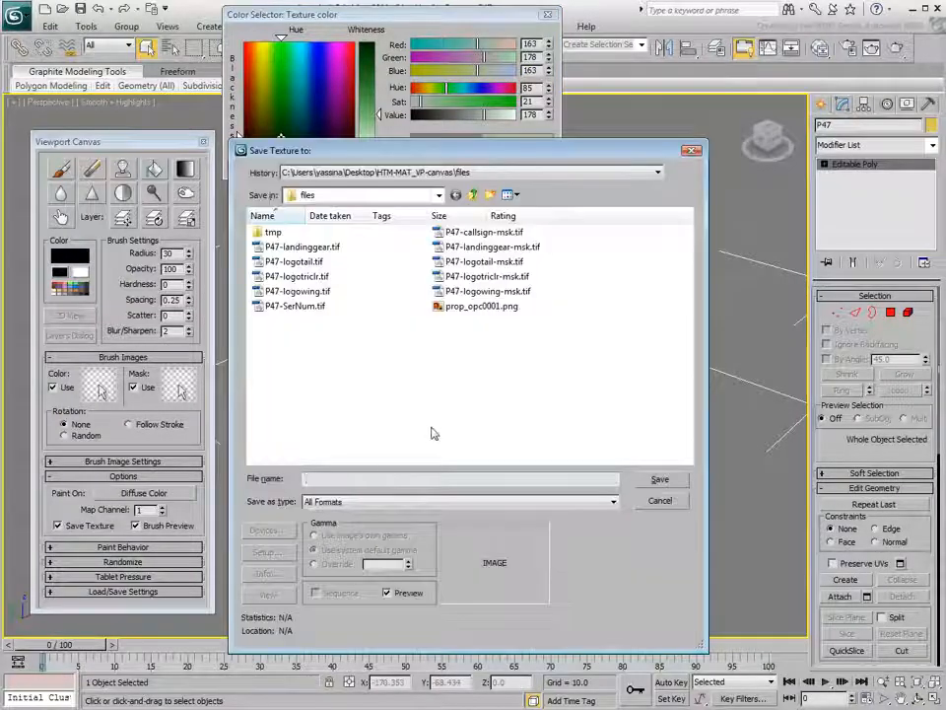
type("P47")
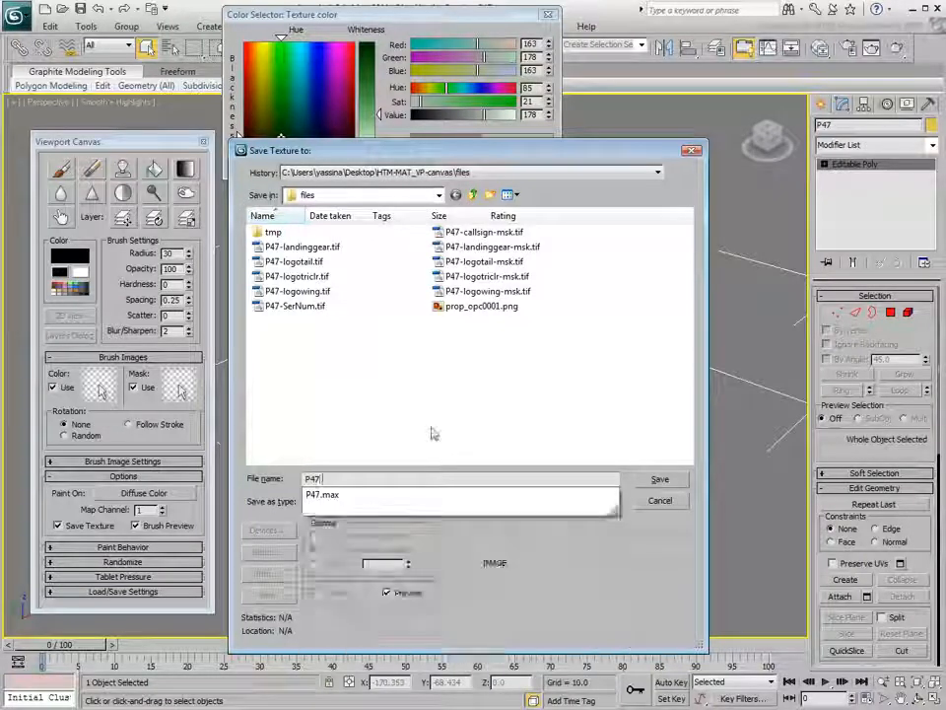
type(".tif")
key("Return")
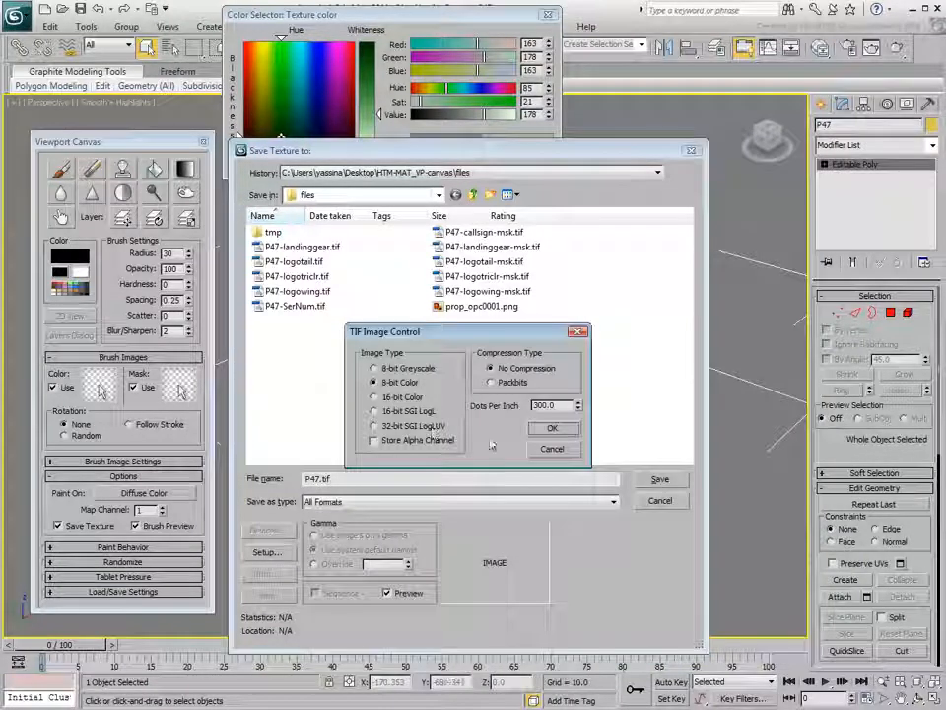
left_click(547, 429)
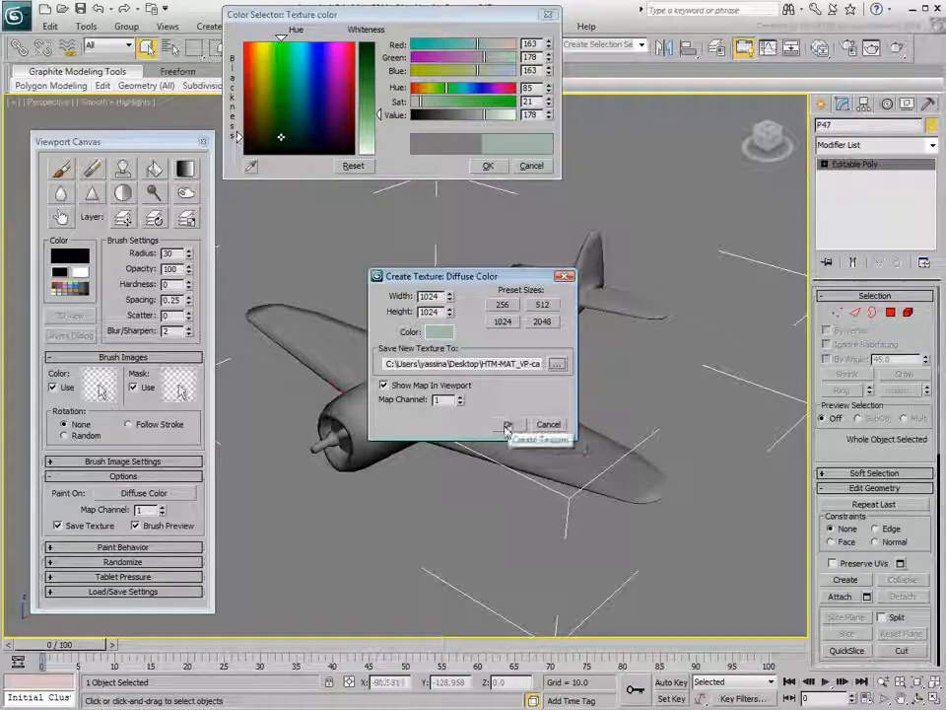
left_click(509, 425)
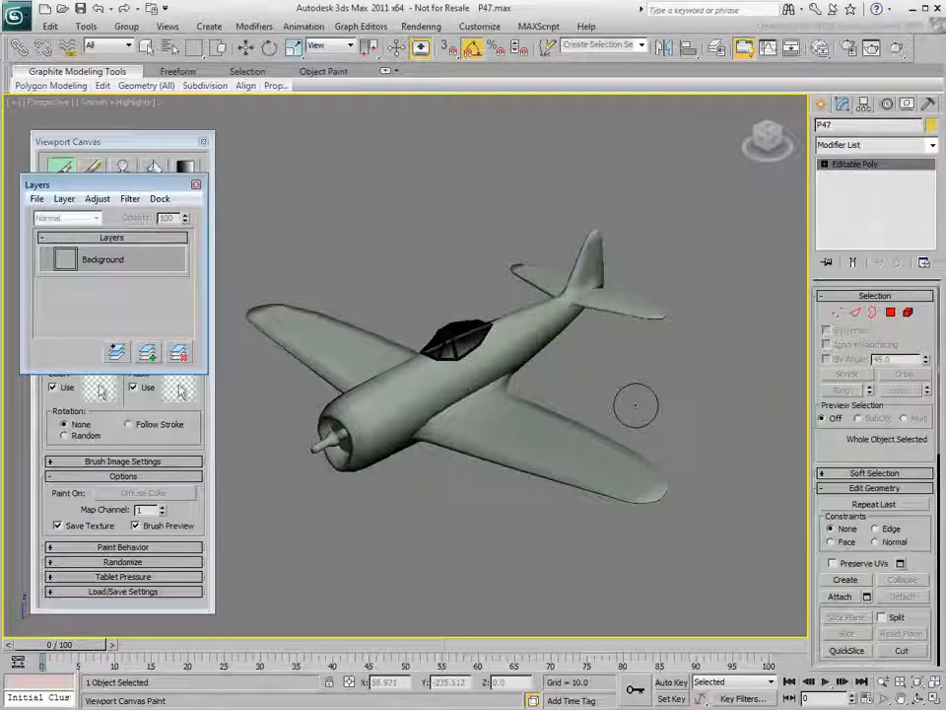
Move the Layers dialog clear of the paint tools and add a new layer named Camo.
mouse_move(45, 184)
left_mouse_down()
mouse_move(583, 130)
mouse_move(635, 117)
left_mouse_up()
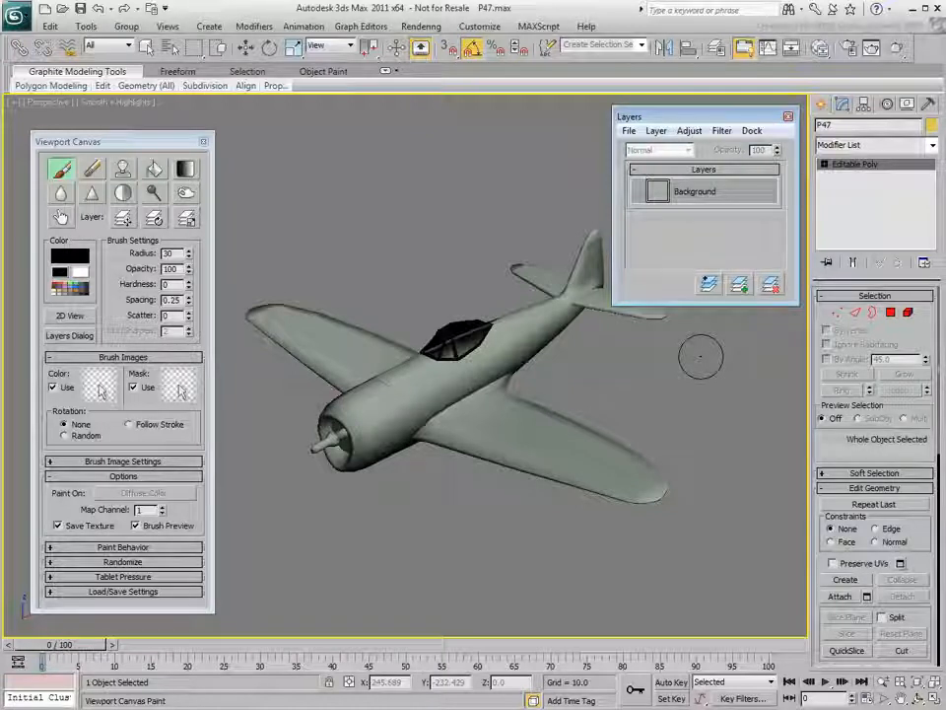
left_click(740, 285)
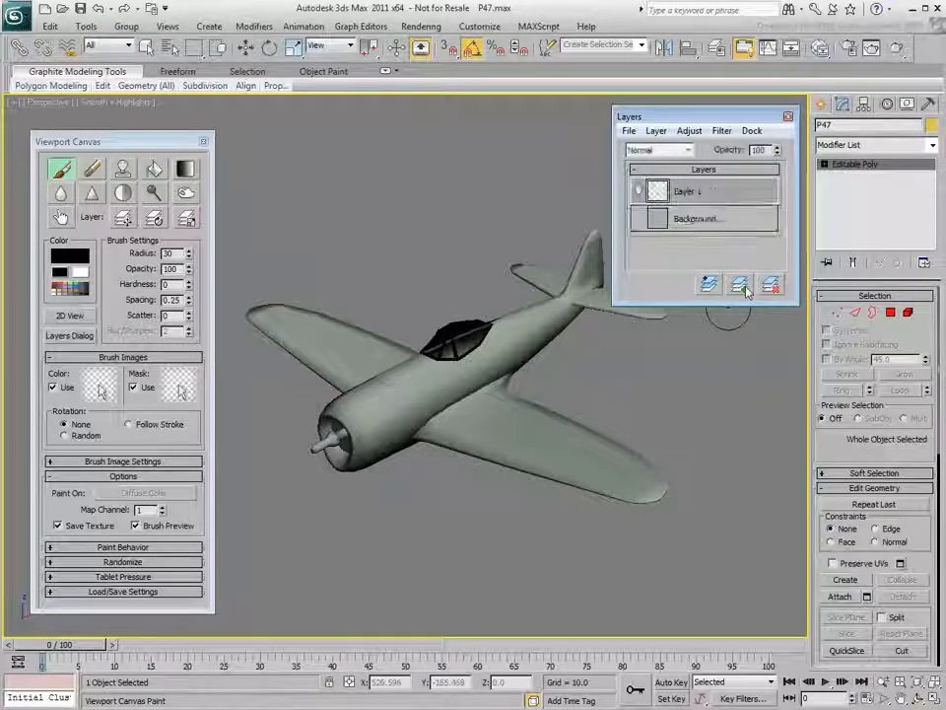
double_click(687, 191)
type("Camo")
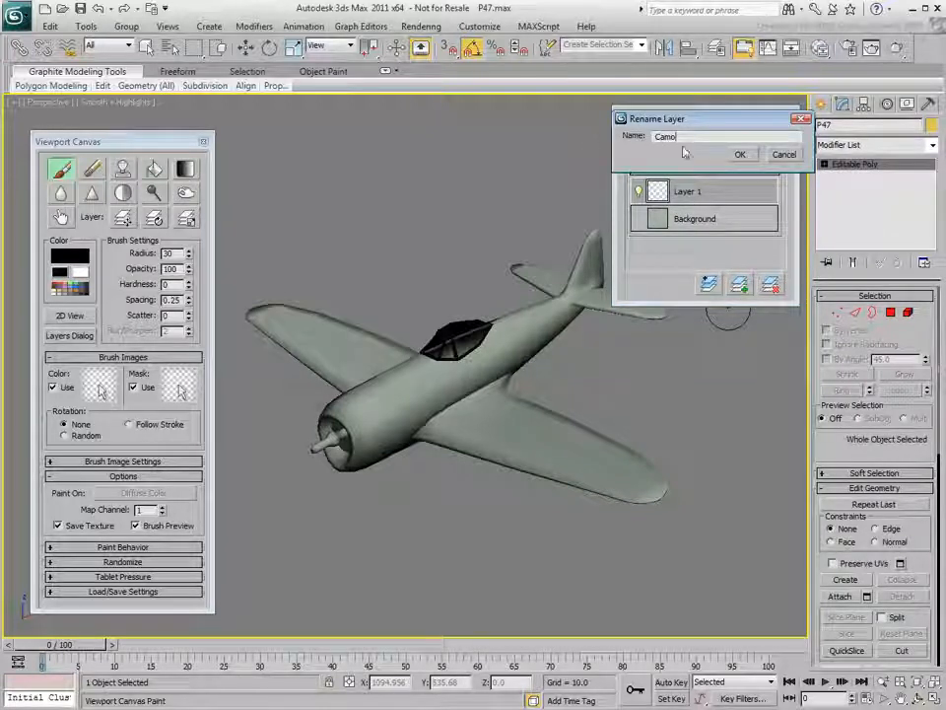
left_click(740, 155)
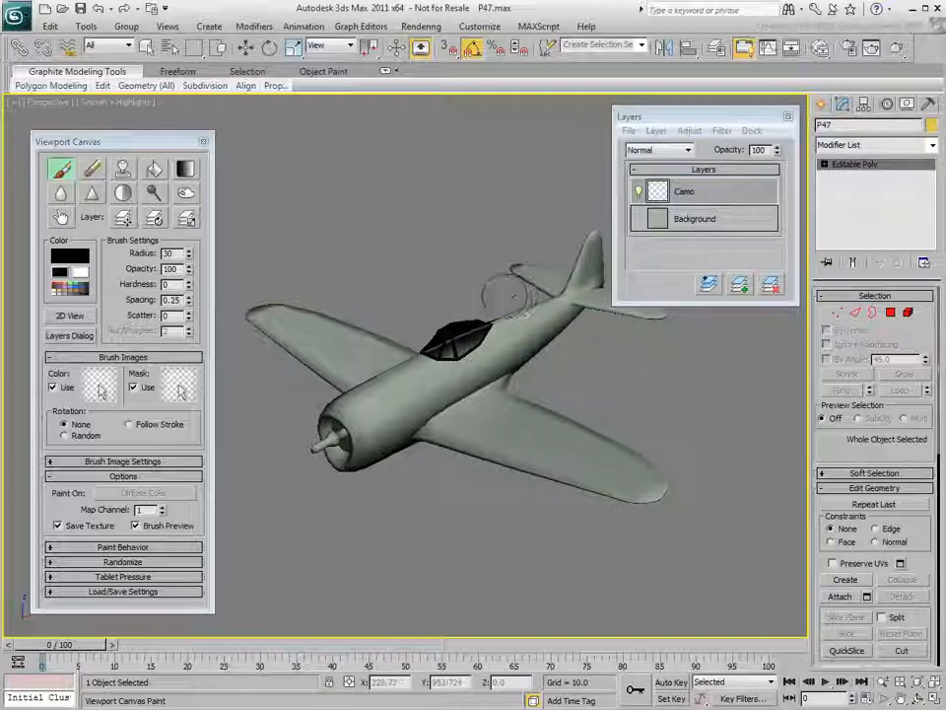
Set the paint brush colour to dark green (30, 61, 30) and its hardness to 90.
left_click(71, 257)
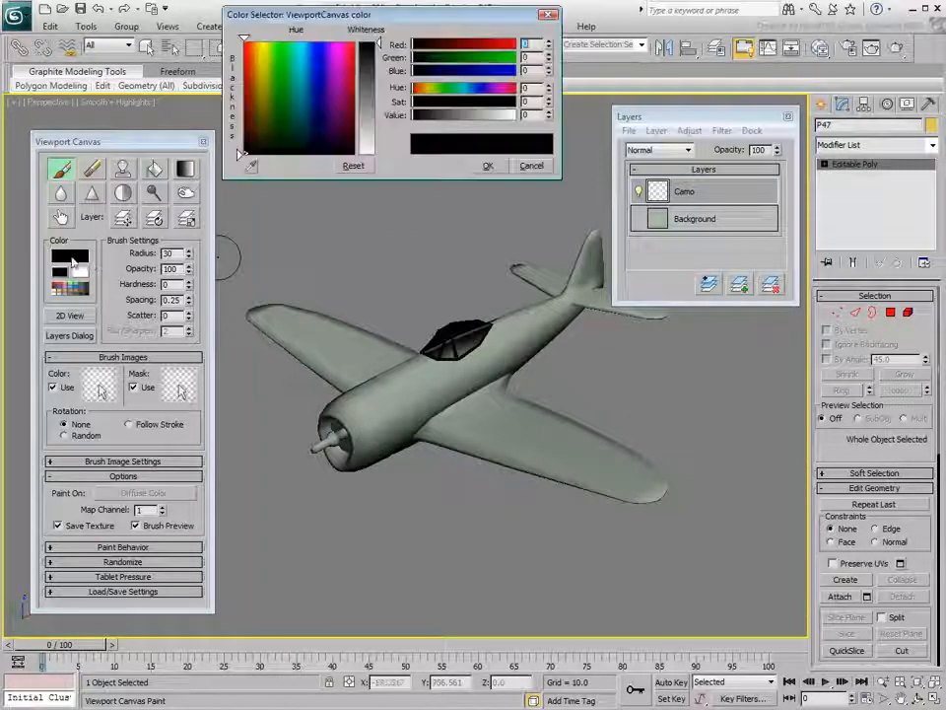
left_click(368, 56)
left_click(281, 139)
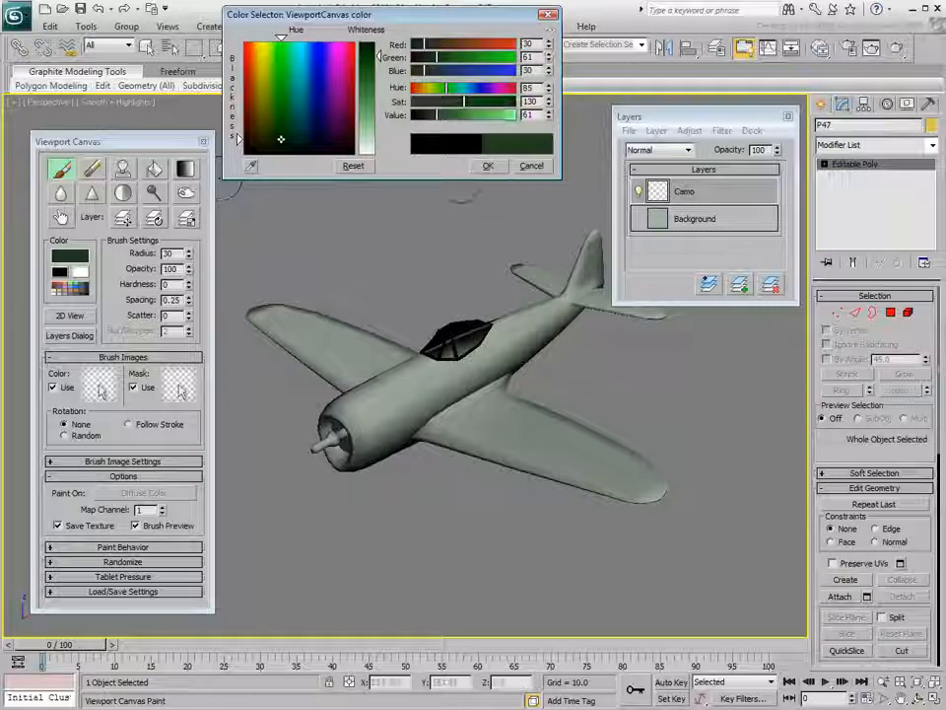
left_click(487, 165)
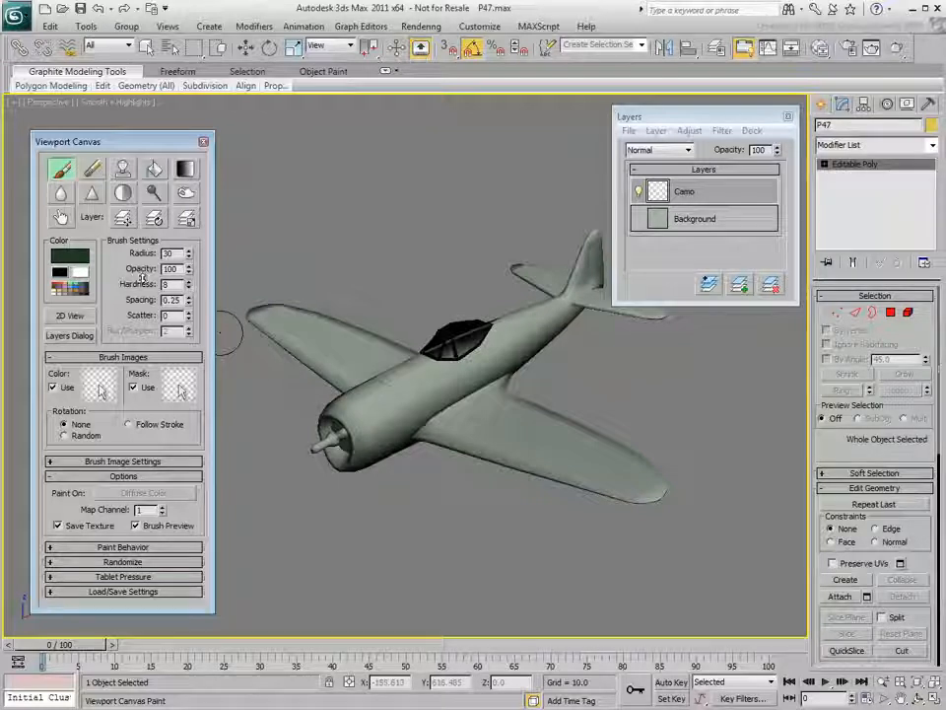
left_click_drag(167, 284, 120, 278)
type("90")
key("Return")
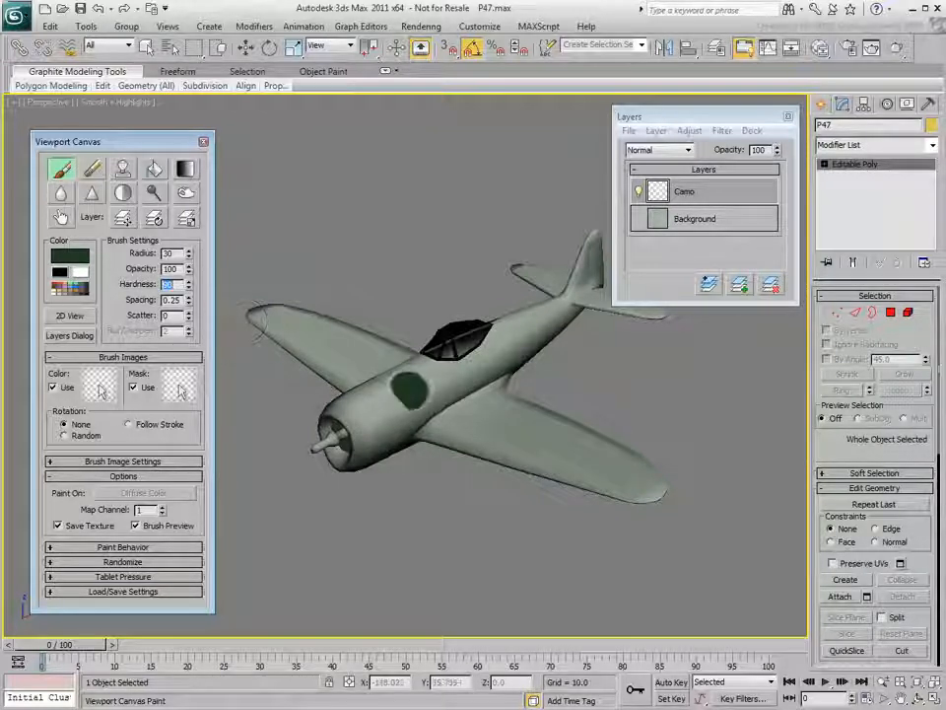
Paint dark green camouflage stripes across the top of both wings on the Camo layer.
middle_click_drag(484, 428, 484, 432, "alt")
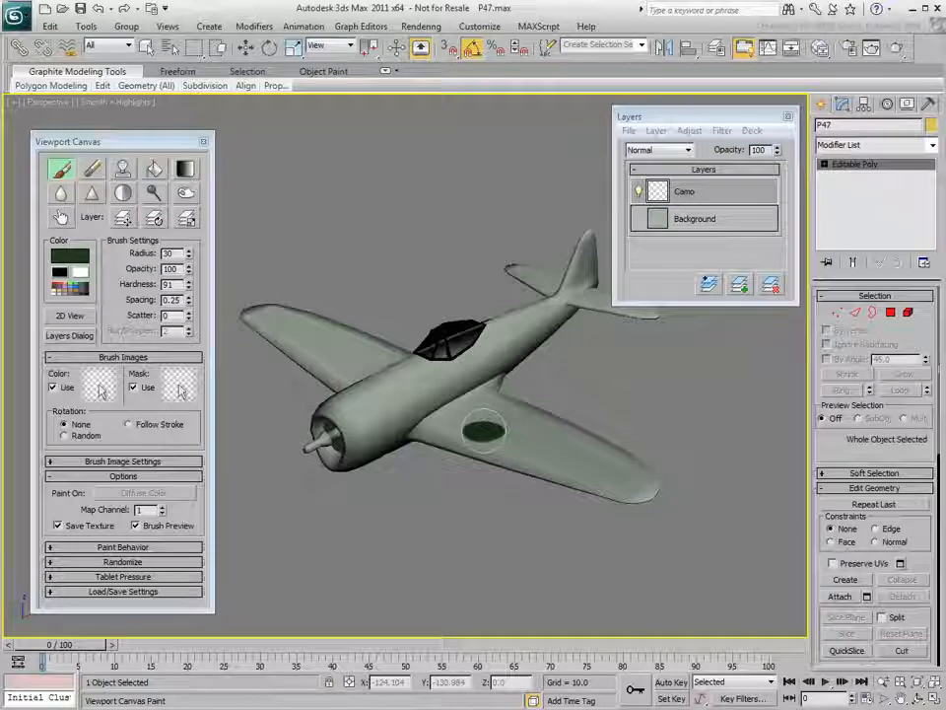
scroll(483, 430, "up", 6)
scroll(483, 430, "down", 8)
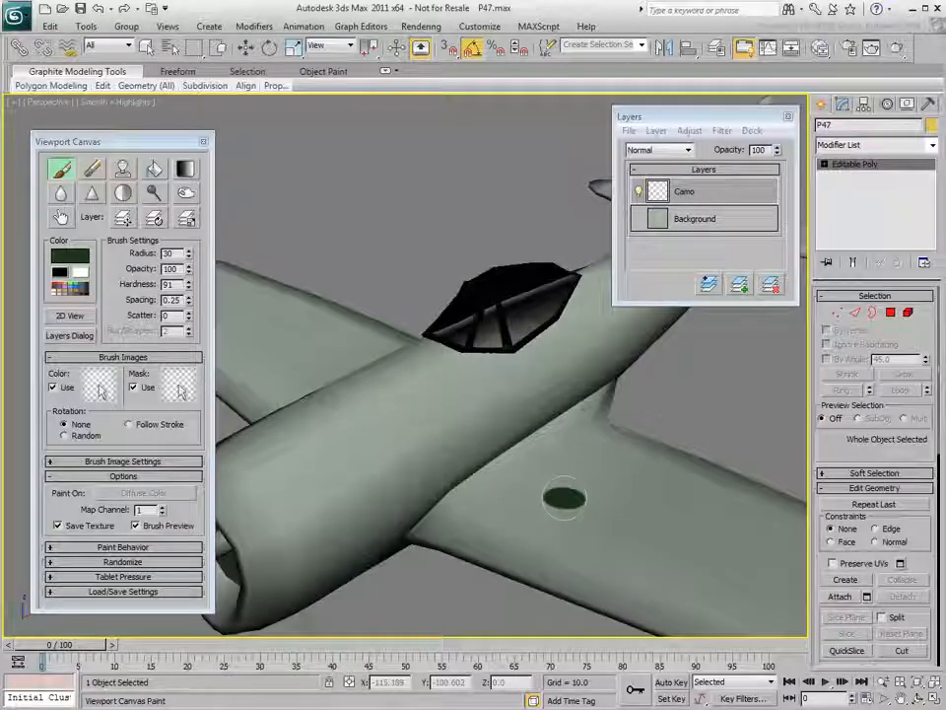
middle_click_drag(508, 466, 513, 507, "alt")
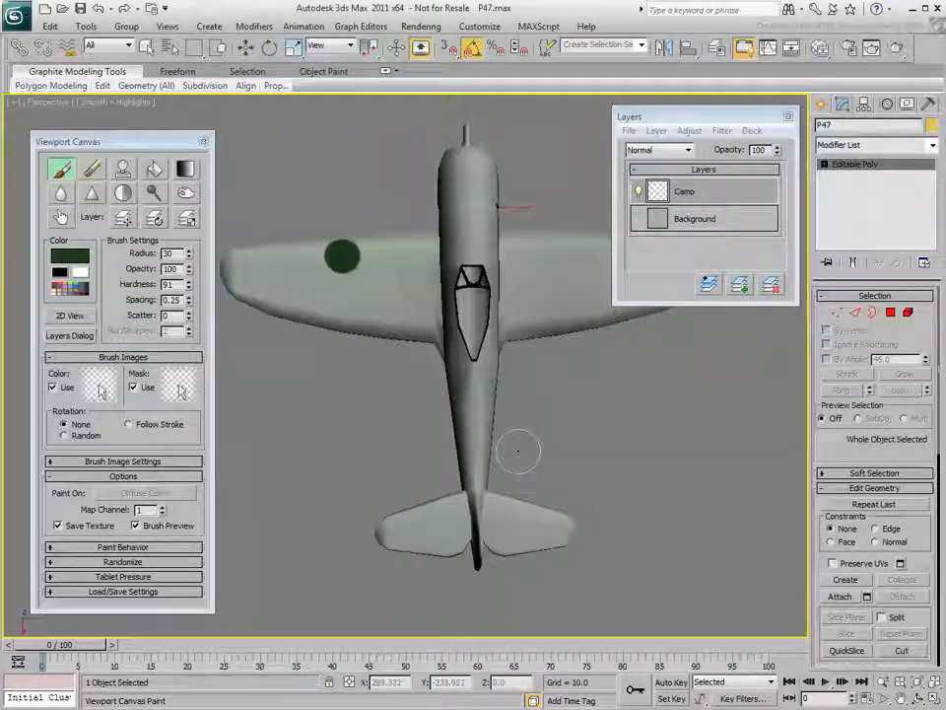
key("ctrl+z")
mouse_move(532, 450)
middle_mouse_down()
mouse_move(508, 542)
mouse_move(533, 529)
middle_mouse_up()
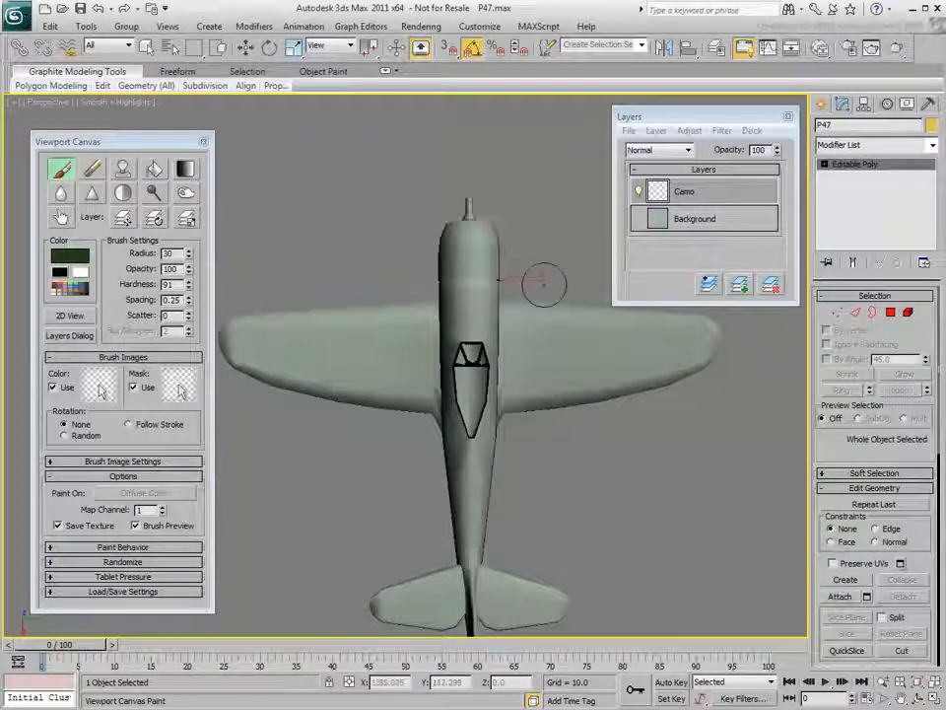
left_click_drag(544, 285, 579, 389)
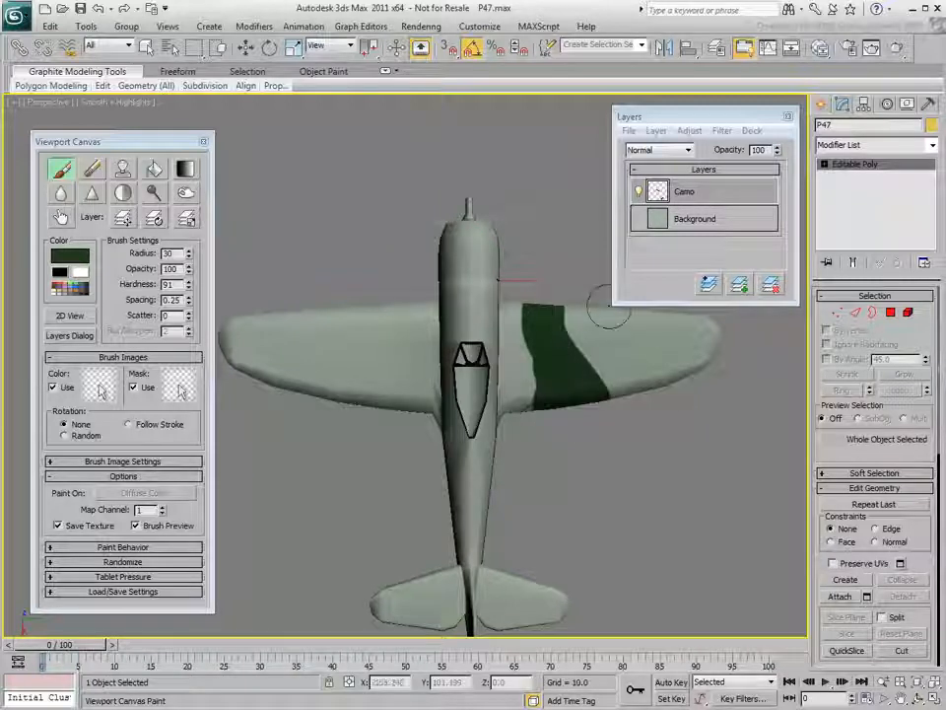
left_click_drag(592, 321, 634, 357)
mouse_move(383, 317)
left_mouse_down()
mouse_move(402, 386)
mouse_move(369, 386)
left_mouse_up()
left_click_drag(318, 322, 286, 354)
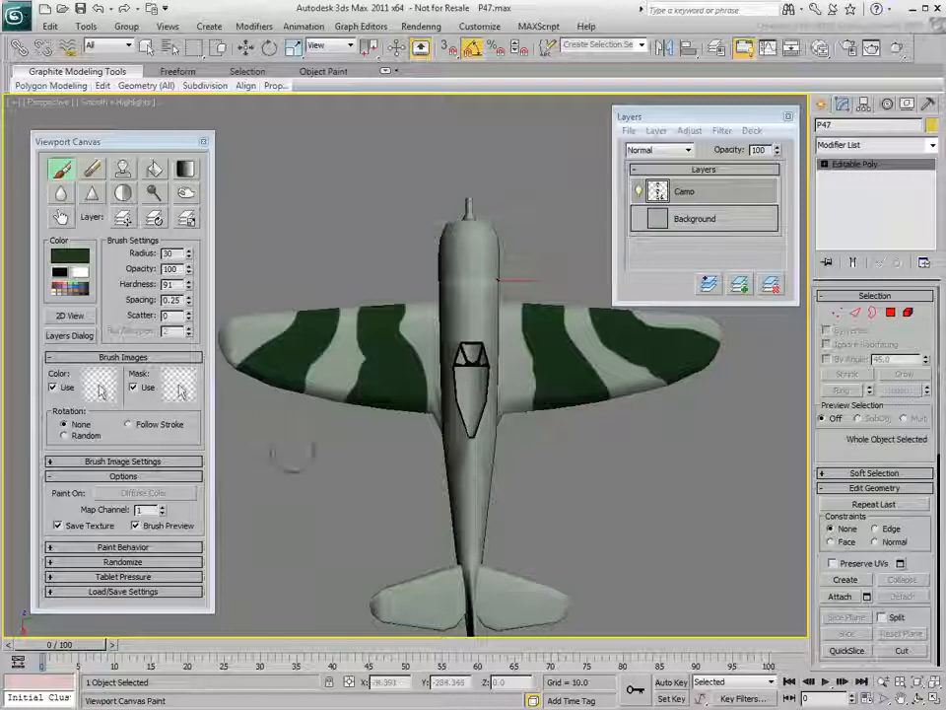
left_click(236, 324)
Paint dark green camouflage stripes across both halves of the horizontal tailplane.
middle_click_drag(422, 504, 416, 314)
scroll(416, 315, "up", 3)
middle_click_drag(546, 365, 464, 354)
left_click_drag(452, 362, 483, 467)
left_click_drag(531, 439, 542, 439)
mouse_move(365, 371)
left_mouse_down()
mouse_move(356, 468)
mouse_move(371, 471)
left_mouse_up()
left_click_drag(296, 396, 266, 465)
Paint dark green camouflage stripes along the side of the rear fuselage, between the cockpit and the tail.
middle_click_drag(432, 278, 433, 344)
scroll(433, 344, "down", 4)
mouse_move(482, 412)
middle_mouse_down("alt")
mouse_move(486, 397)
mouse_move(478, 402)
middle_mouse_up("alt")
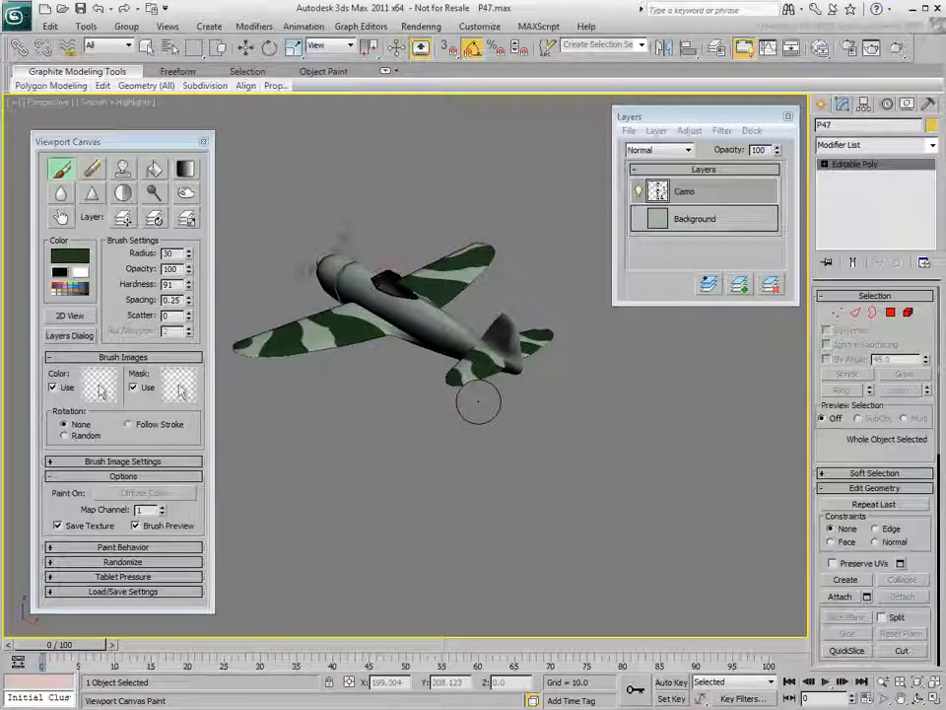
mouse_move(478, 402)
middle_mouse_down("alt")
mouse_move(547, 271)
mouse_move(597, 202)
middle_mouse_up("alt")
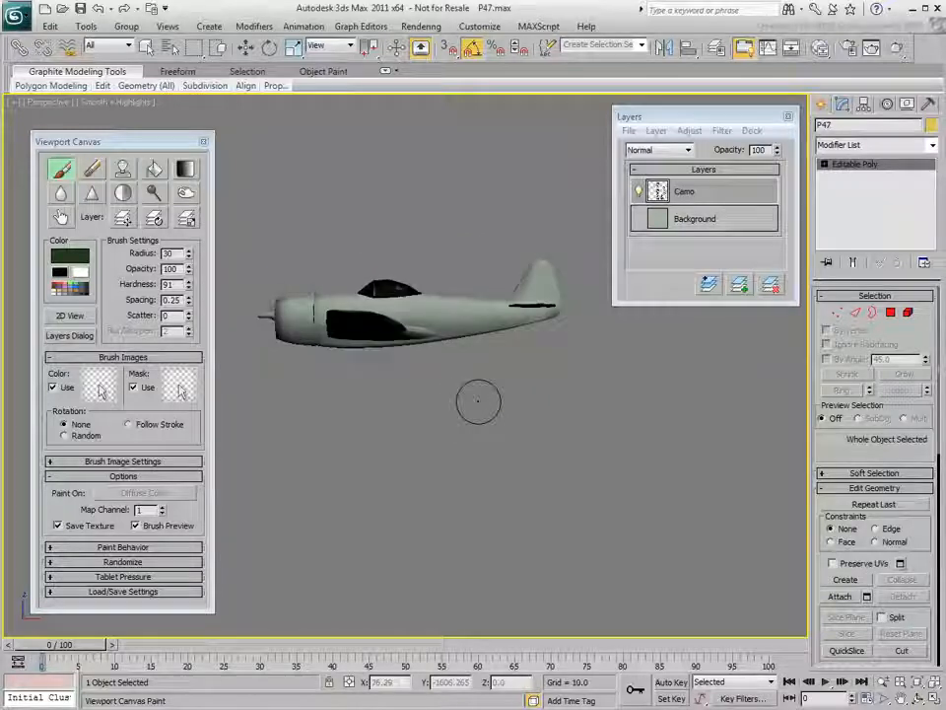
scroll(455, 313, "up", 5)
middle_click_drag(497, 357, 420, 524)
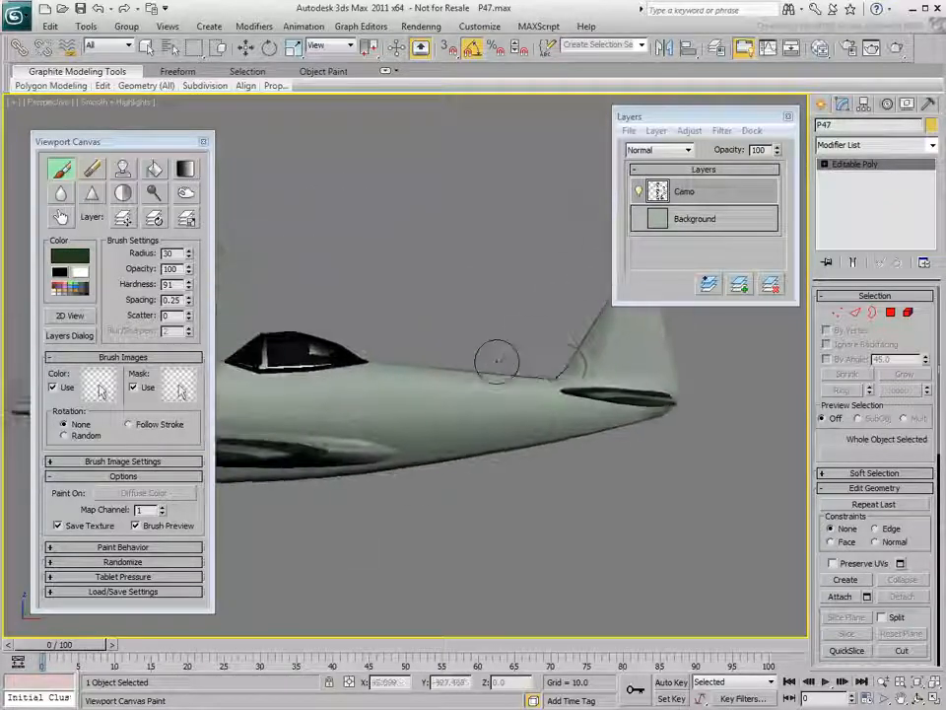
mouse_move(395, 362)
left_mouse_down()
mouse_move(446, 496)
mouse_move(498, 388)
left_mouse_up()
Continue the dark green camouflage stripes around the fuselage and across the undersides of the wings.
mouse_move(519, 402)
middle_mouse_down("alt")
mouse_move(545, 576)
mouse_move(380, 429)
mouse_move(372, 397)
mouse_move(391, 485)
middle_mouse_up("alt")
mouse_move(467, 431)
middle_mouse_down("alt")
mouse_move(461, 333)
mouse_move(450, 439)
mouse_move(466, 465)
mouse_move(684, 505)
mouse_move(445, 409)
mouse_move(394, 424)
mouse_move(505, 446)
mouse_move(384, 434)
mouse_move(453, 395)
mouse_move(571, 429)
mouse_move(629, 459)
middle_mouse_up("alt")
middle_click_drag(539, 499, 491, 379, "alt")
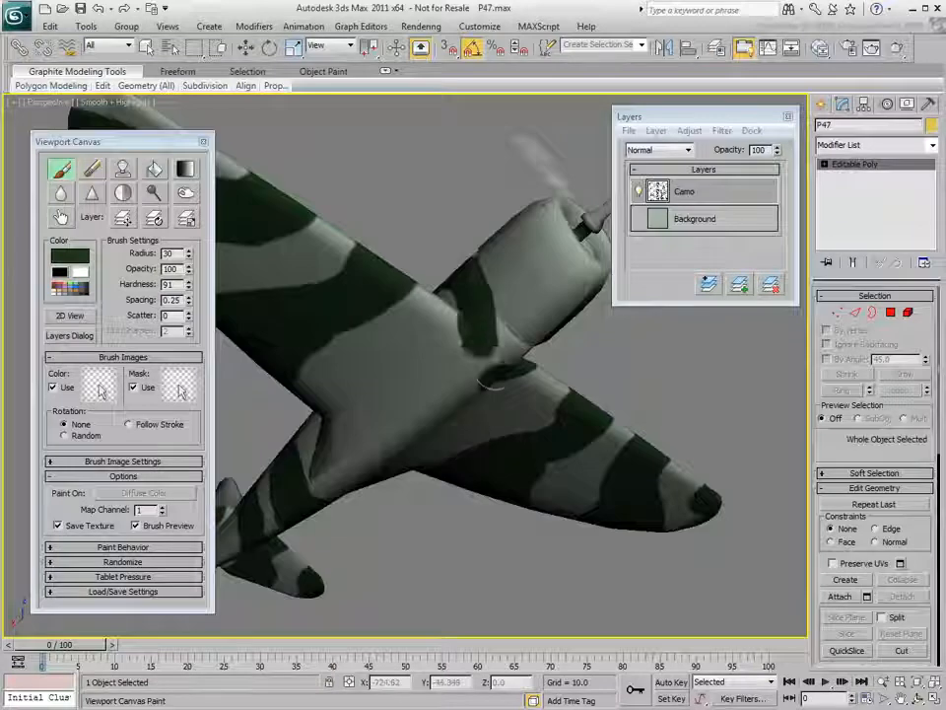
mouse_move(502, 286)
middle_mouse_down("alt")
mouse_move(460, 390)
mouse_move(428, 353)
middle_mouse_up("alt")
scroll(429, 352, "up", 3)
left_click_drag(480, 294, 389, 380)
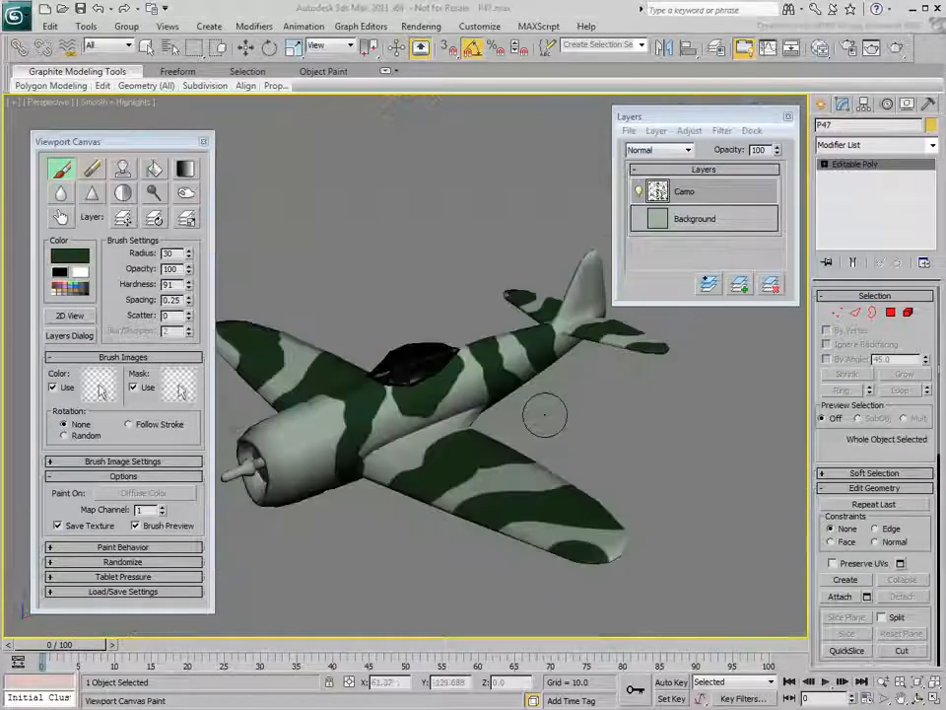
Paint dark green camouflage patches on the front and rear edges of the vertical fin and on the fuselage below it.
middle_click_drag(545, 408, 633, 401, "alt")
scroll(608, 405, "up", 5)
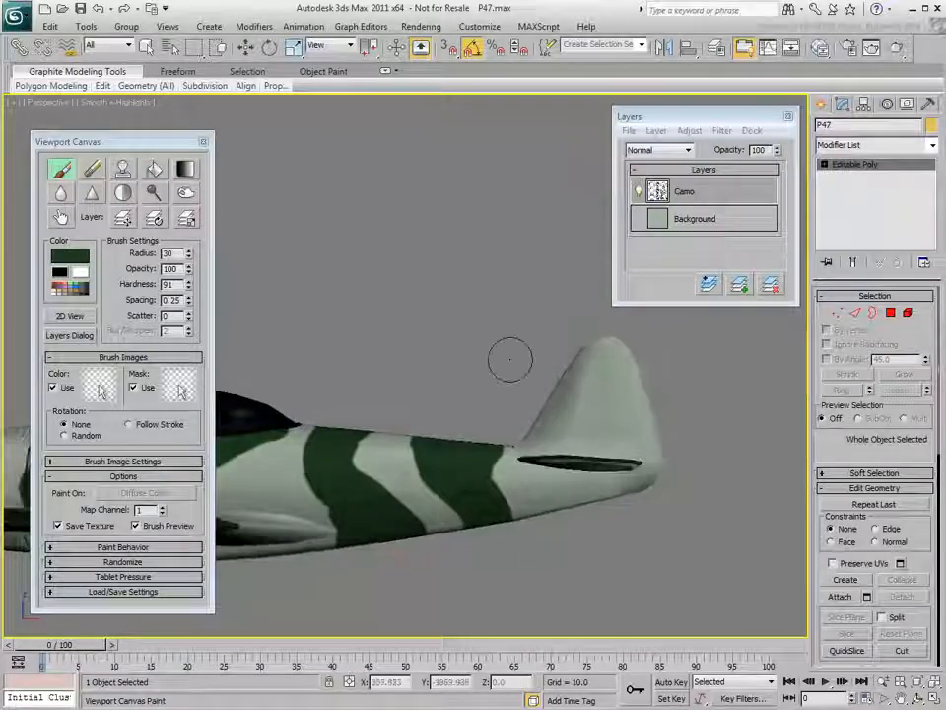
left_click_drag(556, 388, 586, 361)
left_click_drag(634, 400, 647, 442)
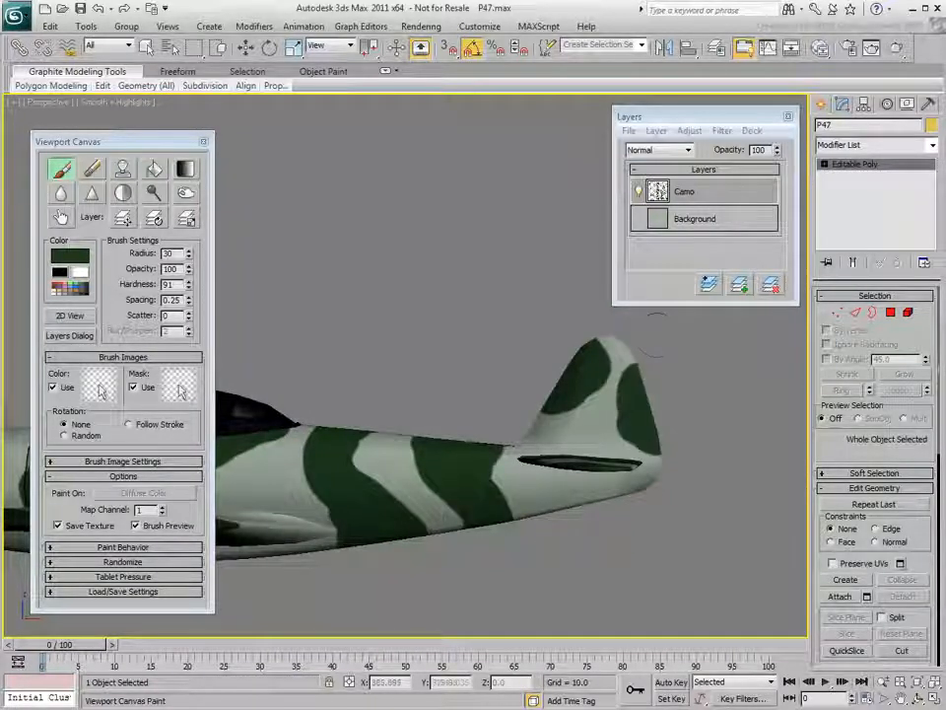
left_click_drag(587, 498, 559, 510)
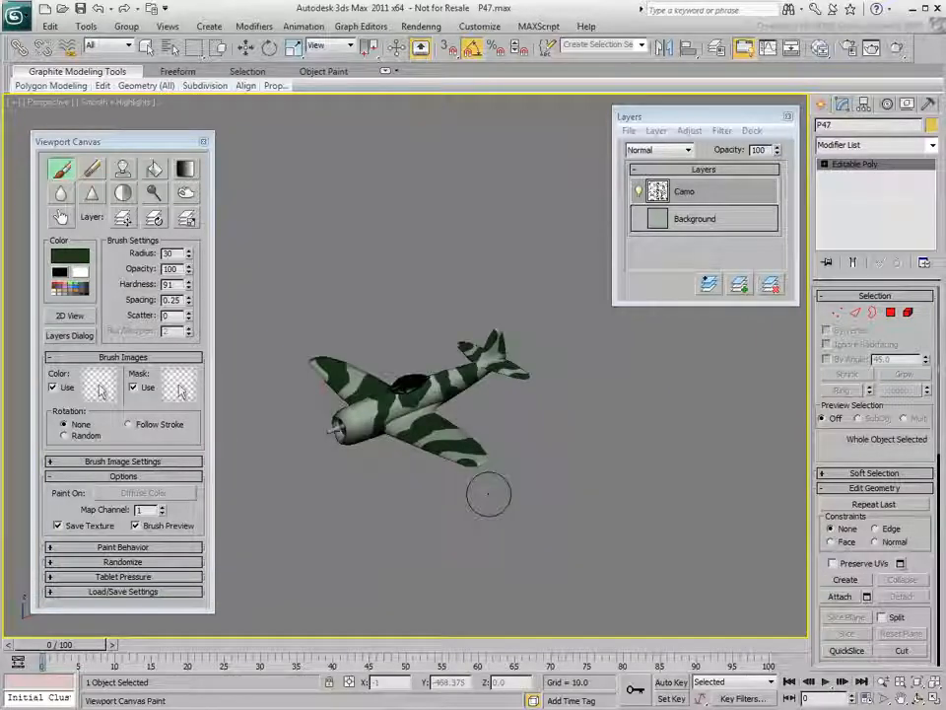
Add a new layer above Camo and name it Nose.
scroll(488, 497, "up", 2)
middle_click_drag(488, 499, 539, 463)
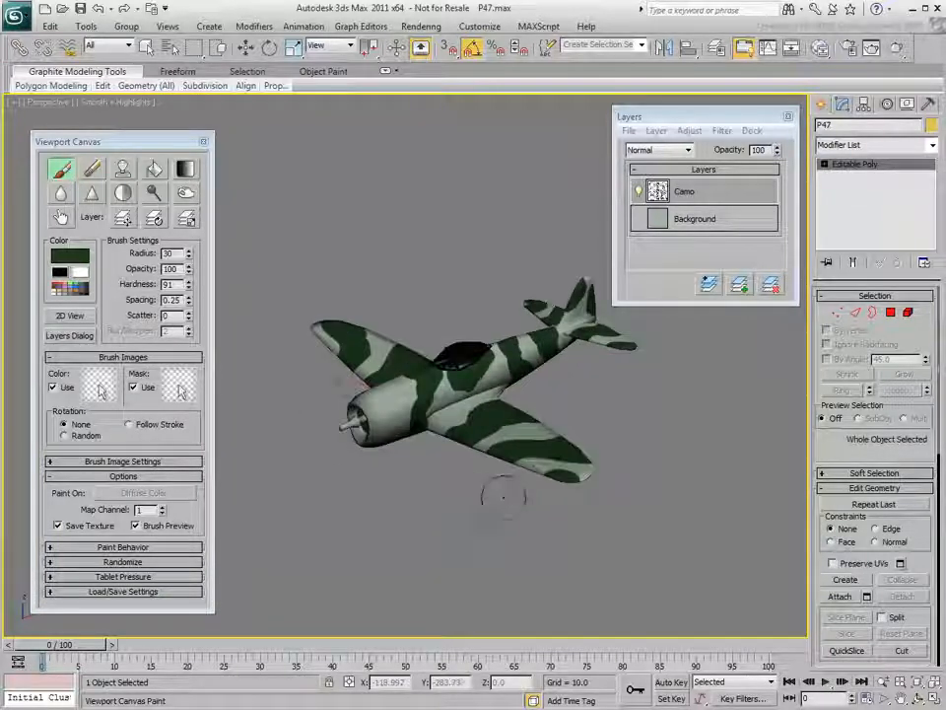
left_click(740, 286)
double_click(687, 193)
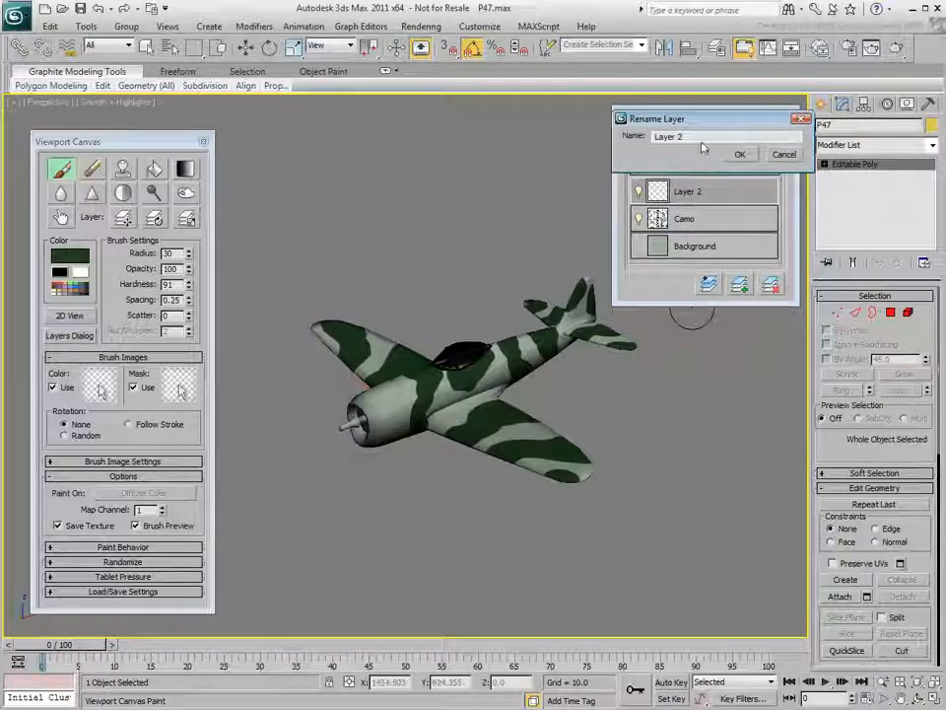
left_click_drag(695, 138, 600, 139)
type("N")
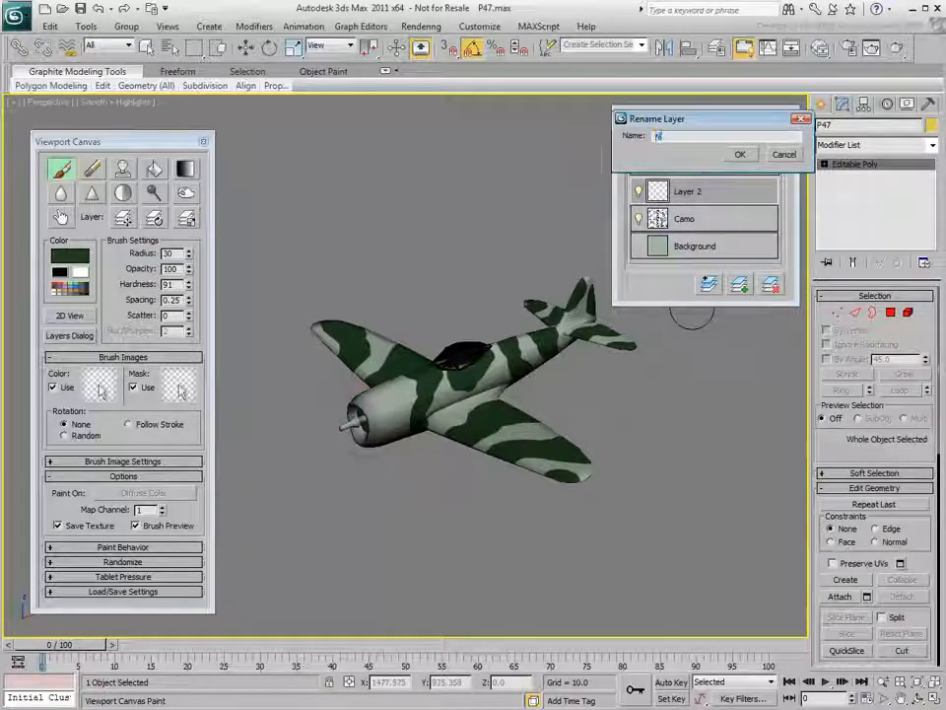
type("ose")
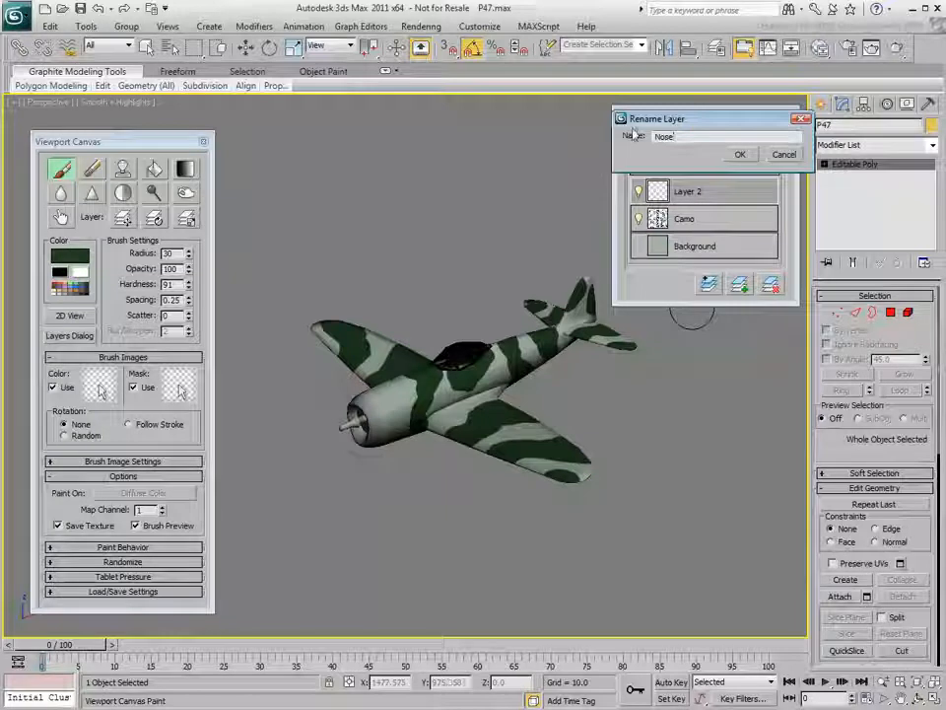
left_click(739, 155)
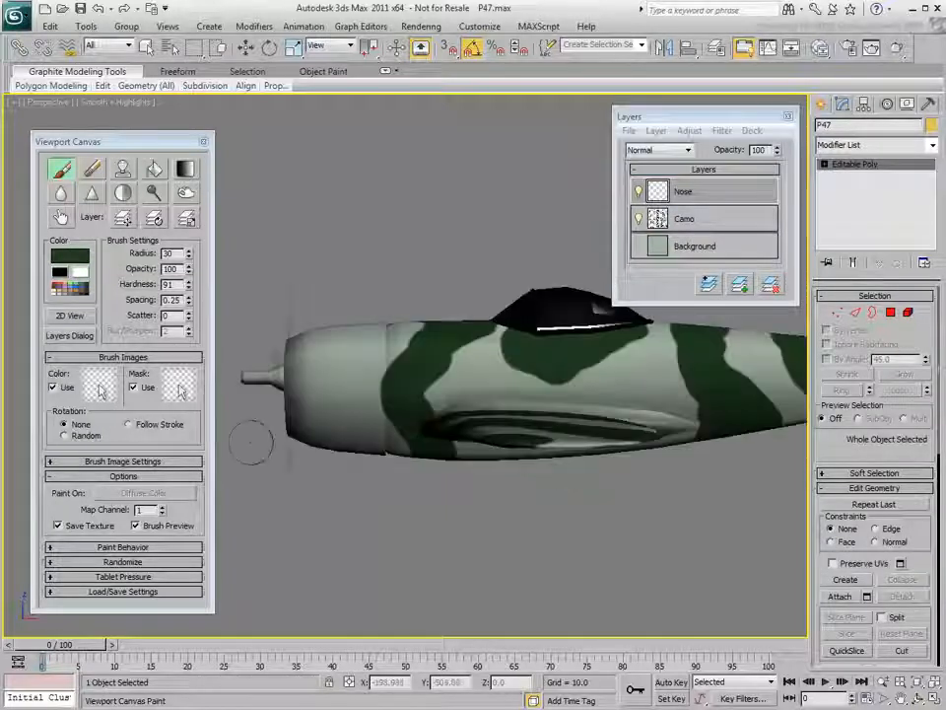
Set the brush colour to yellow (244, 201, 30) and paint one side of the engine cowling up to the panel line.
left_click(66, 264)
left_click(254, 41)
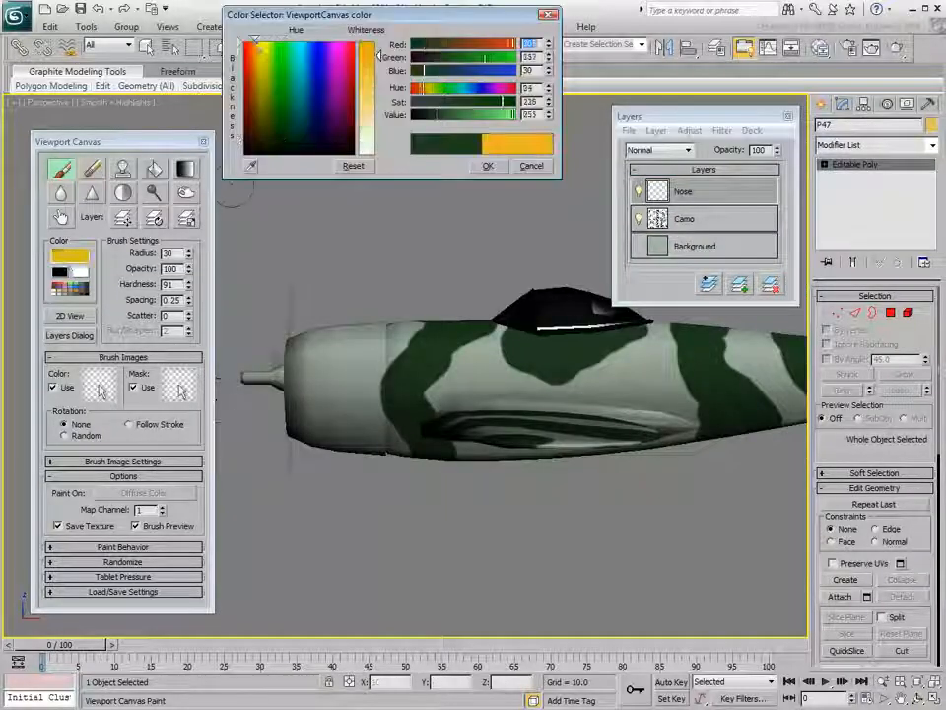
left_click(487, 164)
mouse_move(294, 317)
left_mouse_down()
mouse_move(305, 434)
mouse_move(344, 488)
mouse_move(371, 463)
left_mouse_up()
scroll(384, 395, "up", 2)
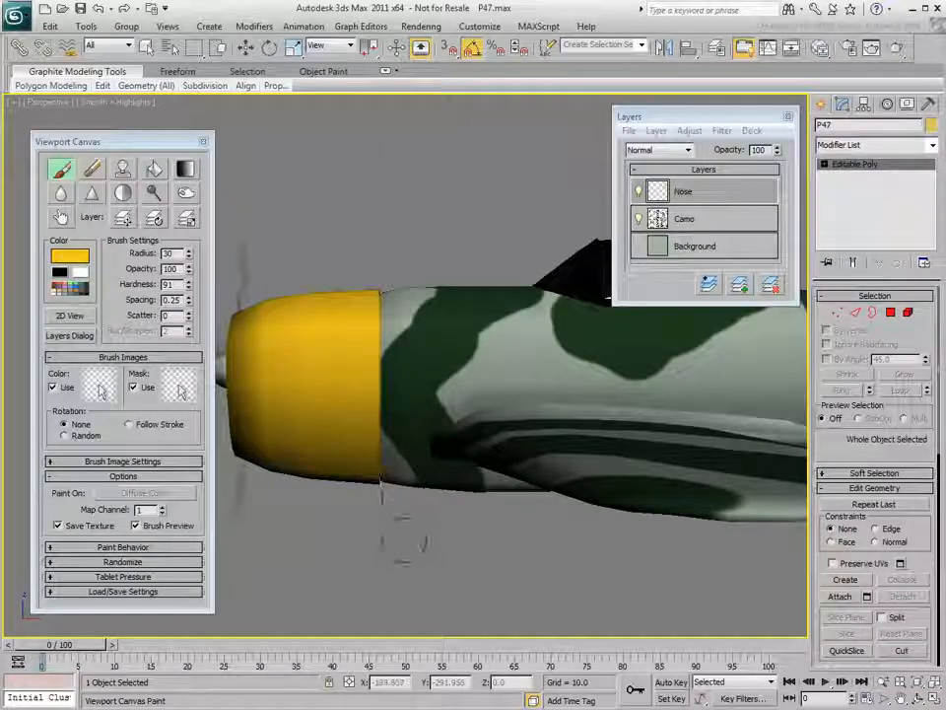
Paint the opposite side of the engine cowling yellow.
scroll(345, 474, "down", 4)
middle_click_drag(240, 483, 750, 472, "alt")
mouse_move(650, 459)
middle_mouse_down()
mouse_move(407, 452)
mouse_move(426, 452)
middle_mouse_up()
scroll(496, 394, "up", 3)
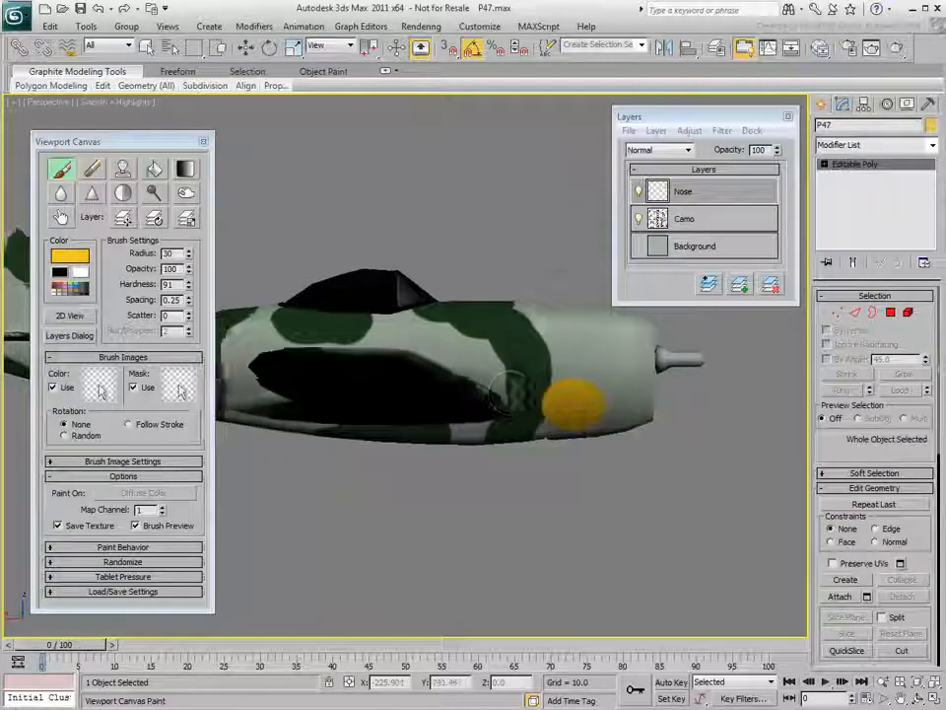
mouse_move(569, 293)
left_mouse_down()
mouse_move(571, 506)
mouse_move(570, 455)
mouse_move(607, 374)
mouse_move(626, 394)
left_mouse_up()
Paint the underside and front of the nose yellow, including the propeller hub.
middle_click_drag(632, 483, 398, 503, "alt")
middle_click_drag(540, 398, 571, 187, "alt")
mouse_move(575, 370)
middle_mouse_down()
mouse_move(437, 418)
mouse_move(437, 448)
mouse_move(532, 429)
mouse_move(461, 434)
middle_mouse_up()
mouse_move(325, 404)
left_mouse_down()
mouse_move(345, 467)
mouse_move(351, 399)
left_mouse_up()
Set the brush colour to dark brown (73, 62, 30) and darken the opening inside the engine cowling with the Burn tool.
middle_click_drag(445, 432, 445, 376)
left_click(68, 255)
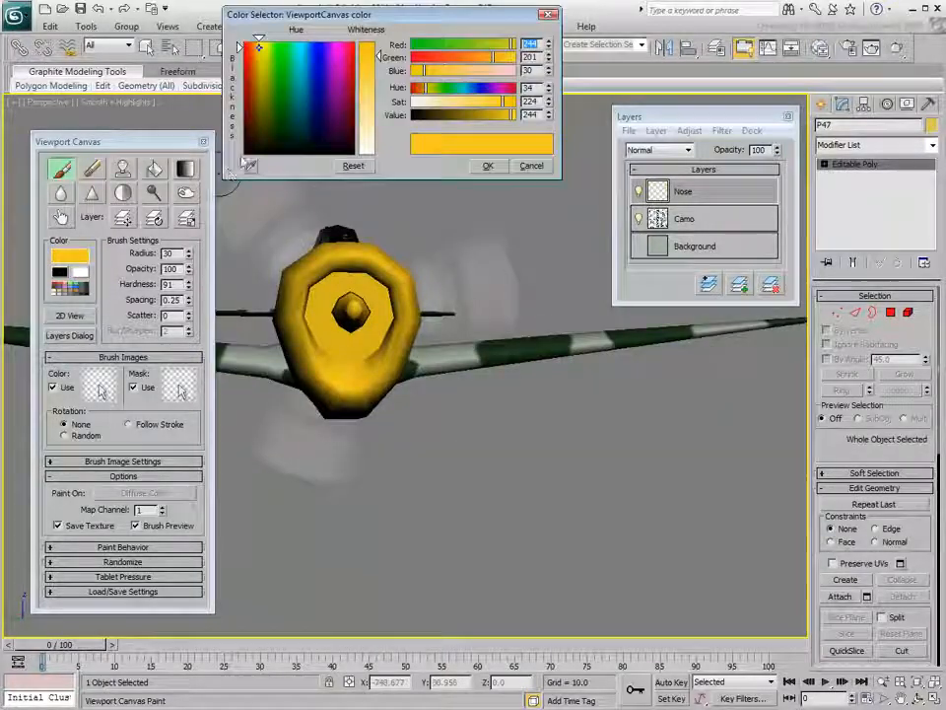
left_click(256, 129)
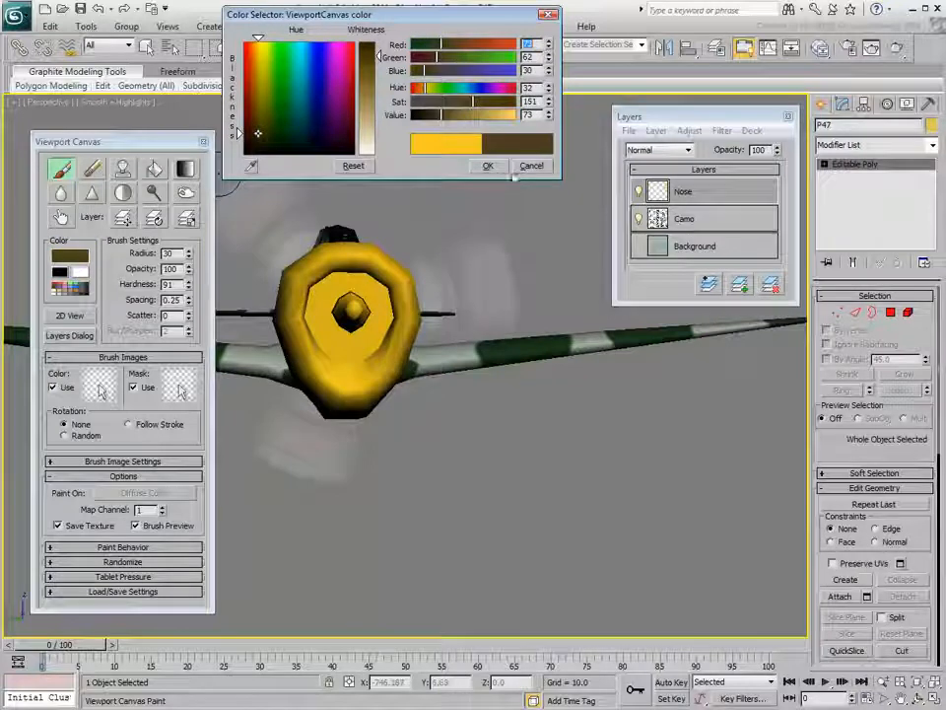
left_click(489, 167)
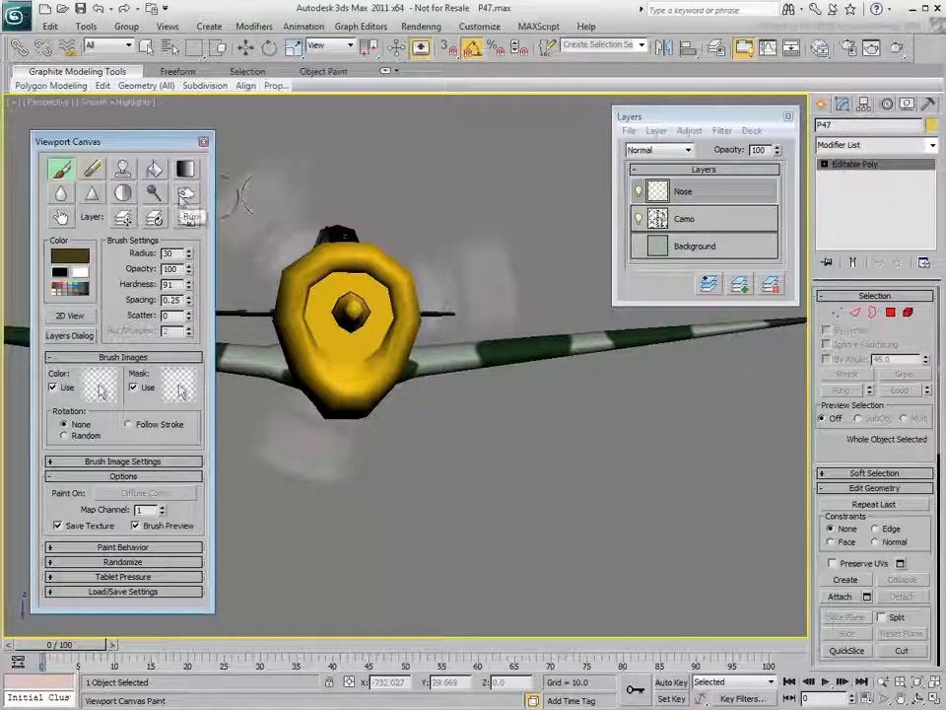
mouse_move(340, 300)
left_mouse_down()
mouse_move(355, 291)
mouse_move(345, 310)
mouse_move(368, 284)
left_mouse_up()
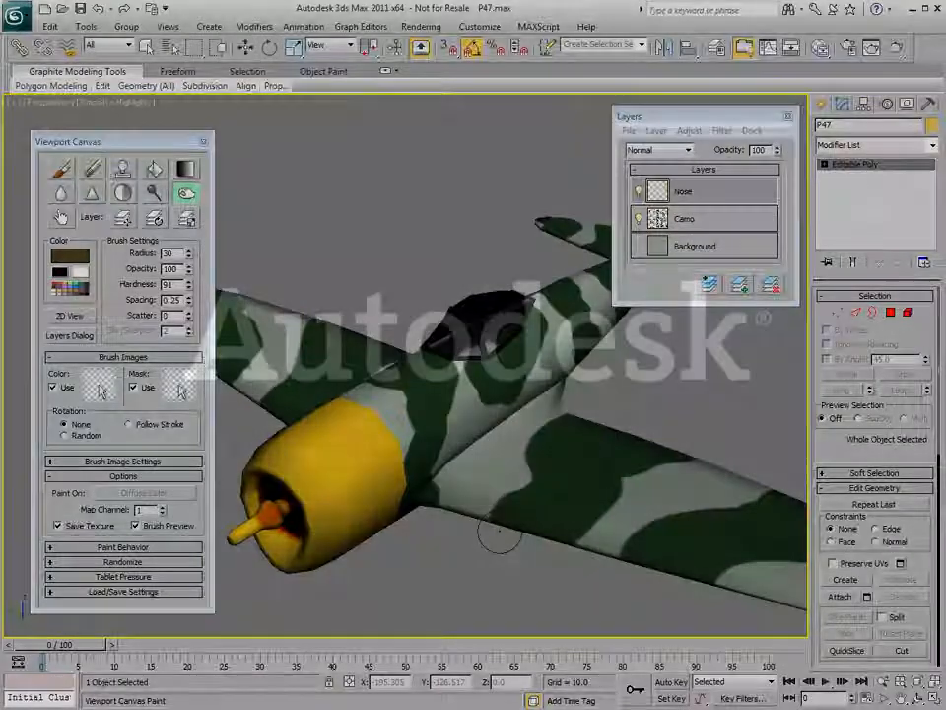